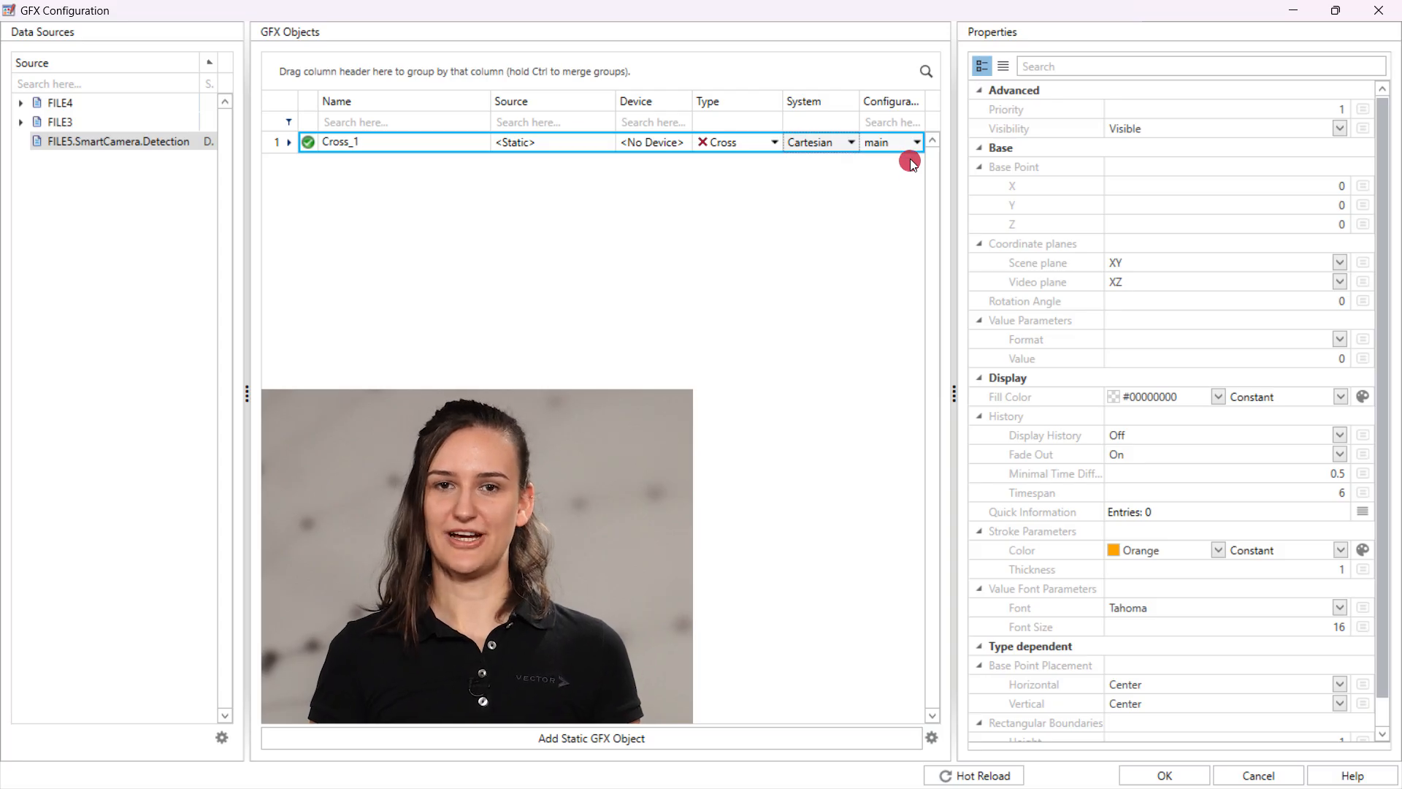
Step: Review the available configurations and graphic types for the static cross object and the point cloud object
click(917, 142)
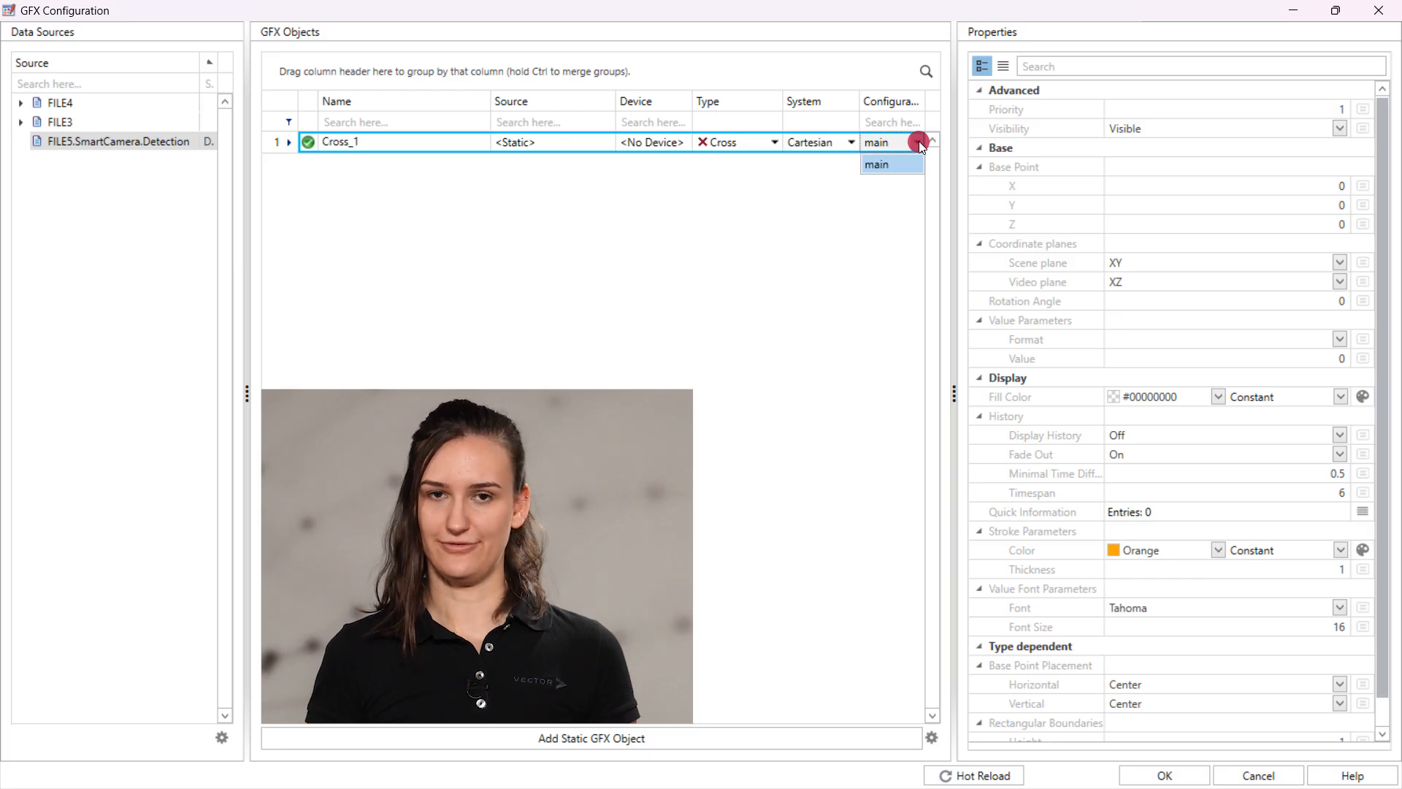
click(775, 144)
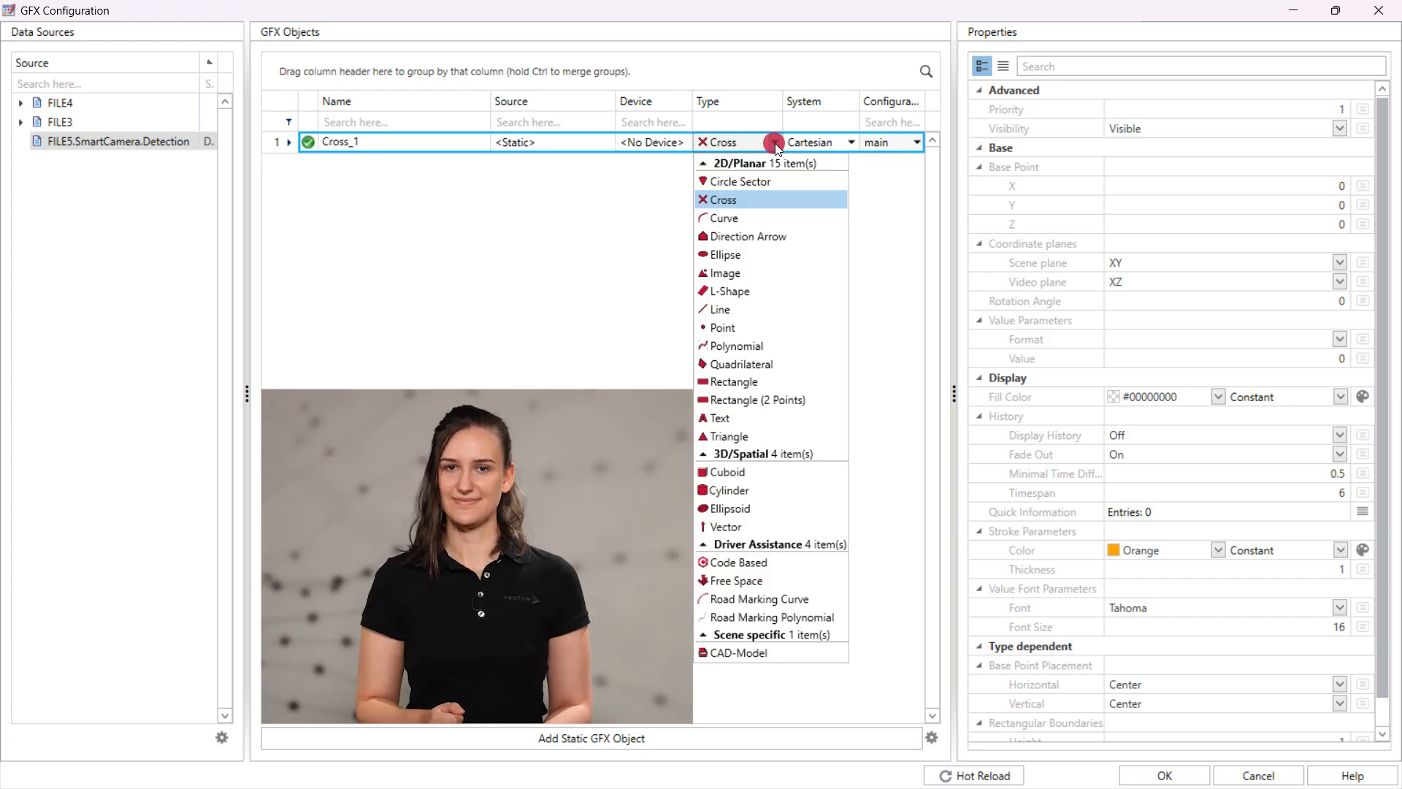
key(Up)
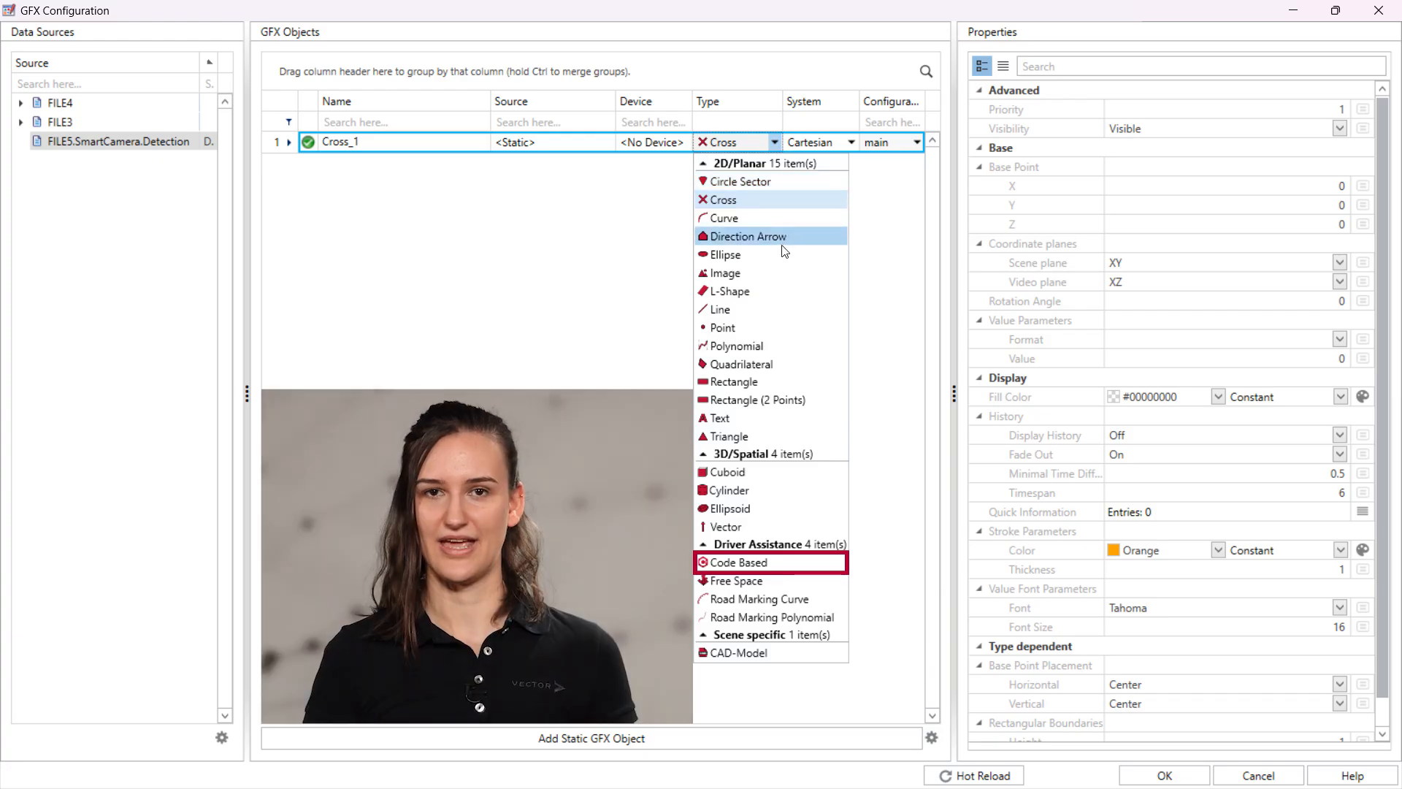
mouse_move(743, 381)
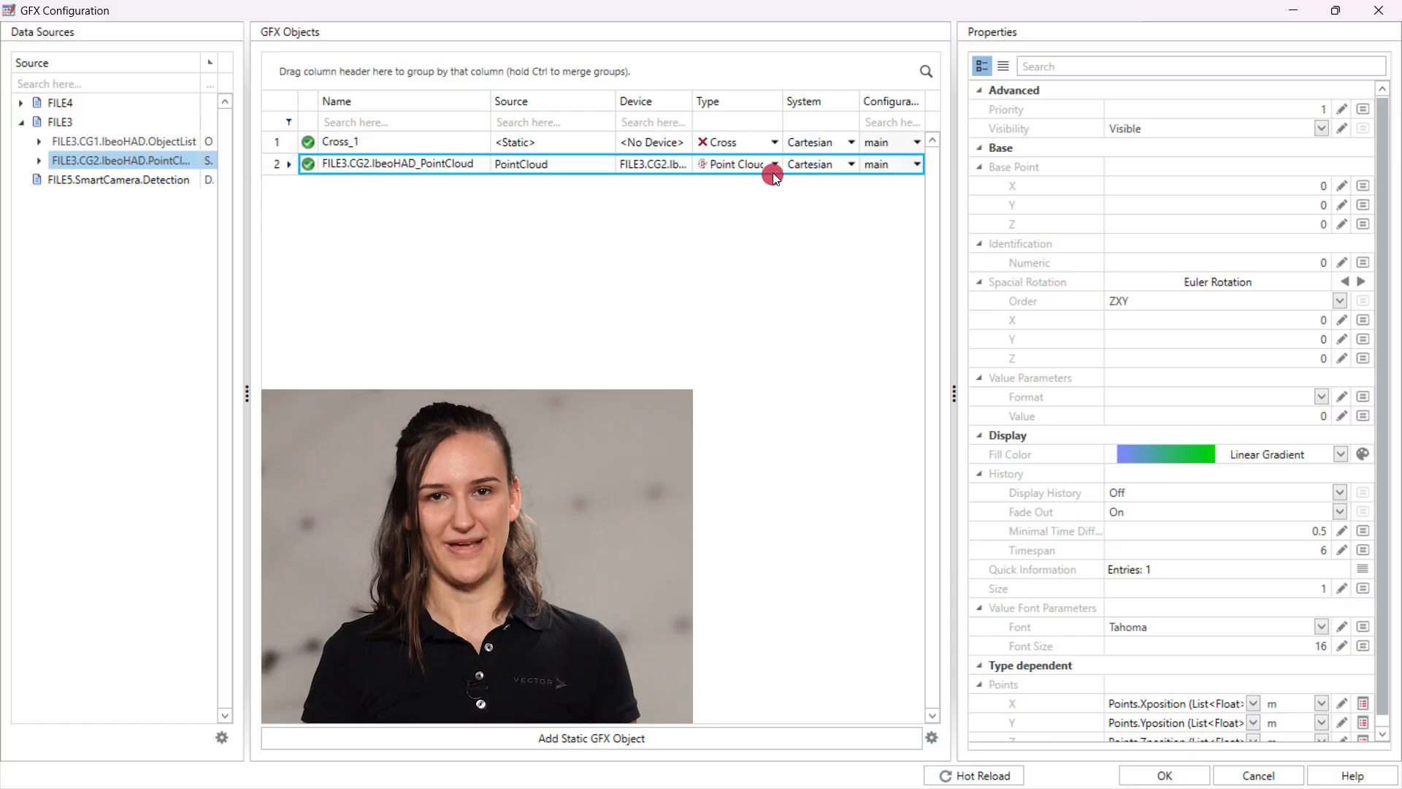
click(775, 162)
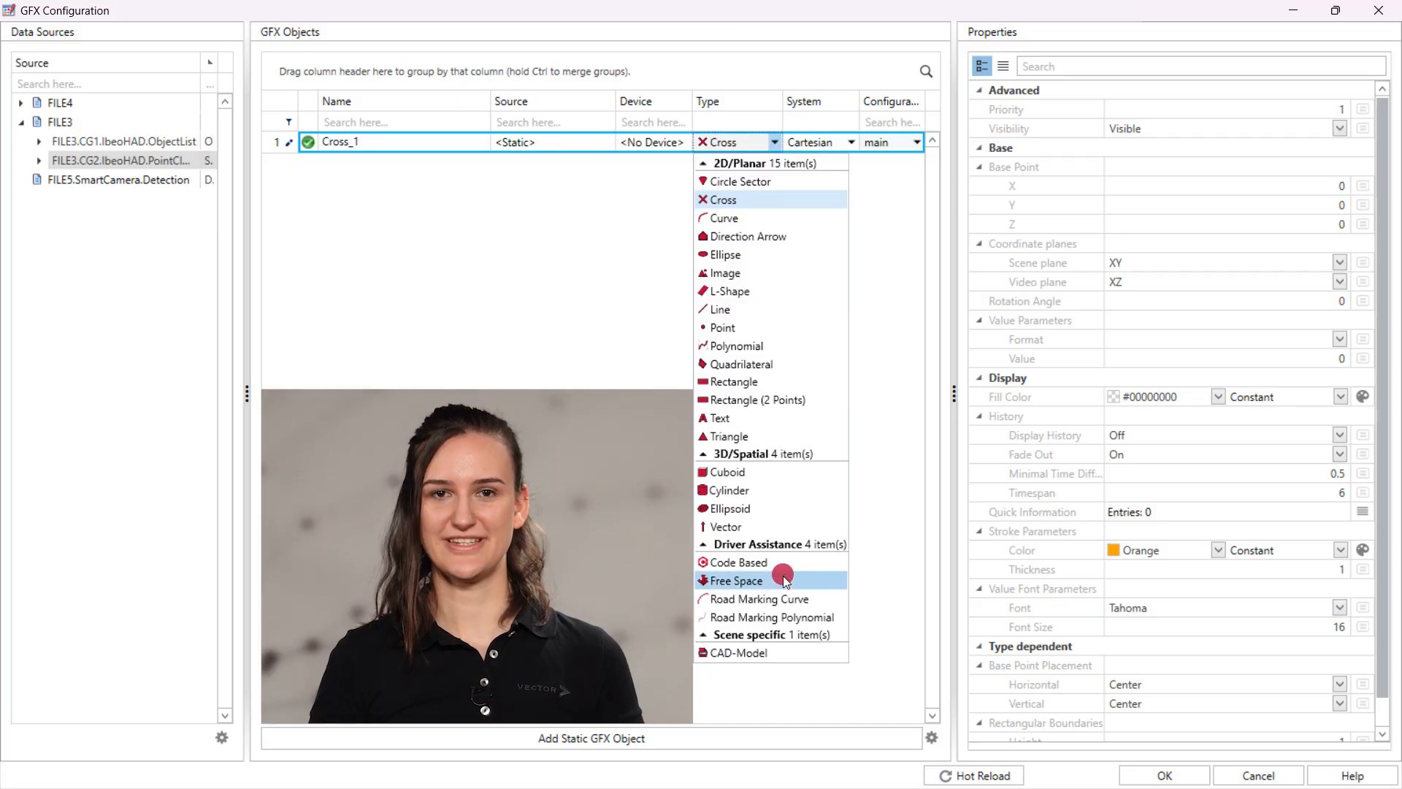
Step: Change the static cross object's type to CAD-Model and rename the object CAD-Model
click(775, 653)
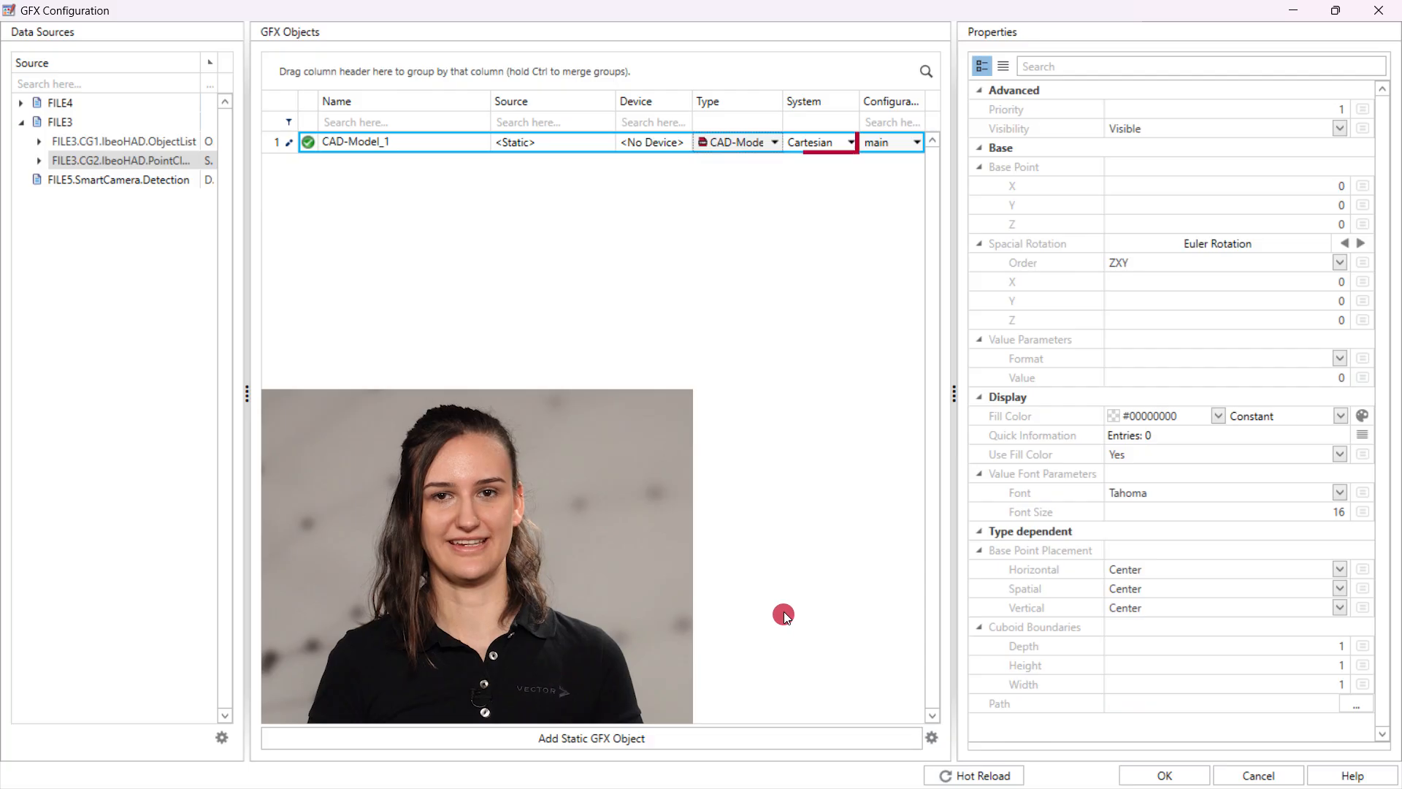
click(402, 143)
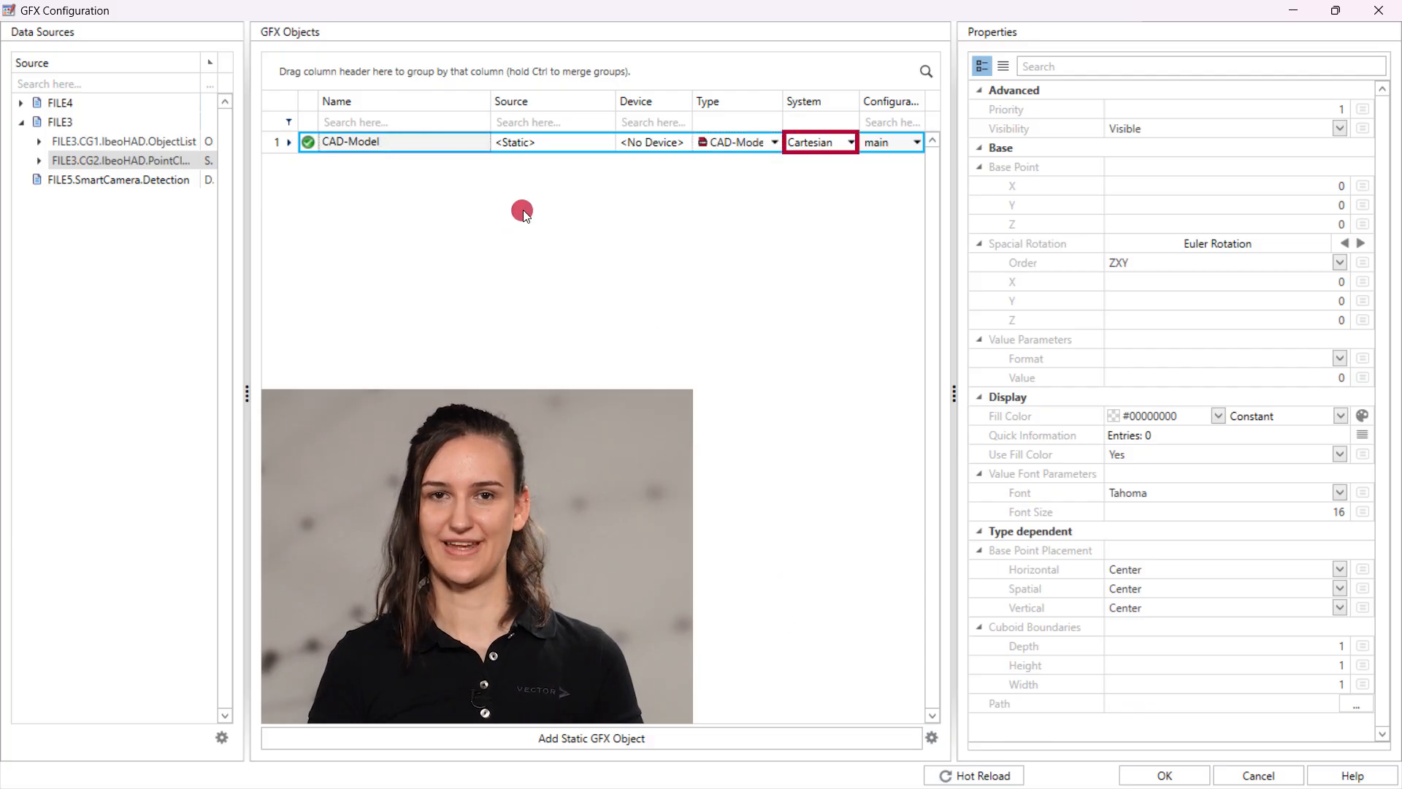
Step: Assign the file vector_car_sedan_lowpoly_rotate_z_180_centered.glb from the CAD_Model folder as the CAD-Model object's path
click(1366, 706)
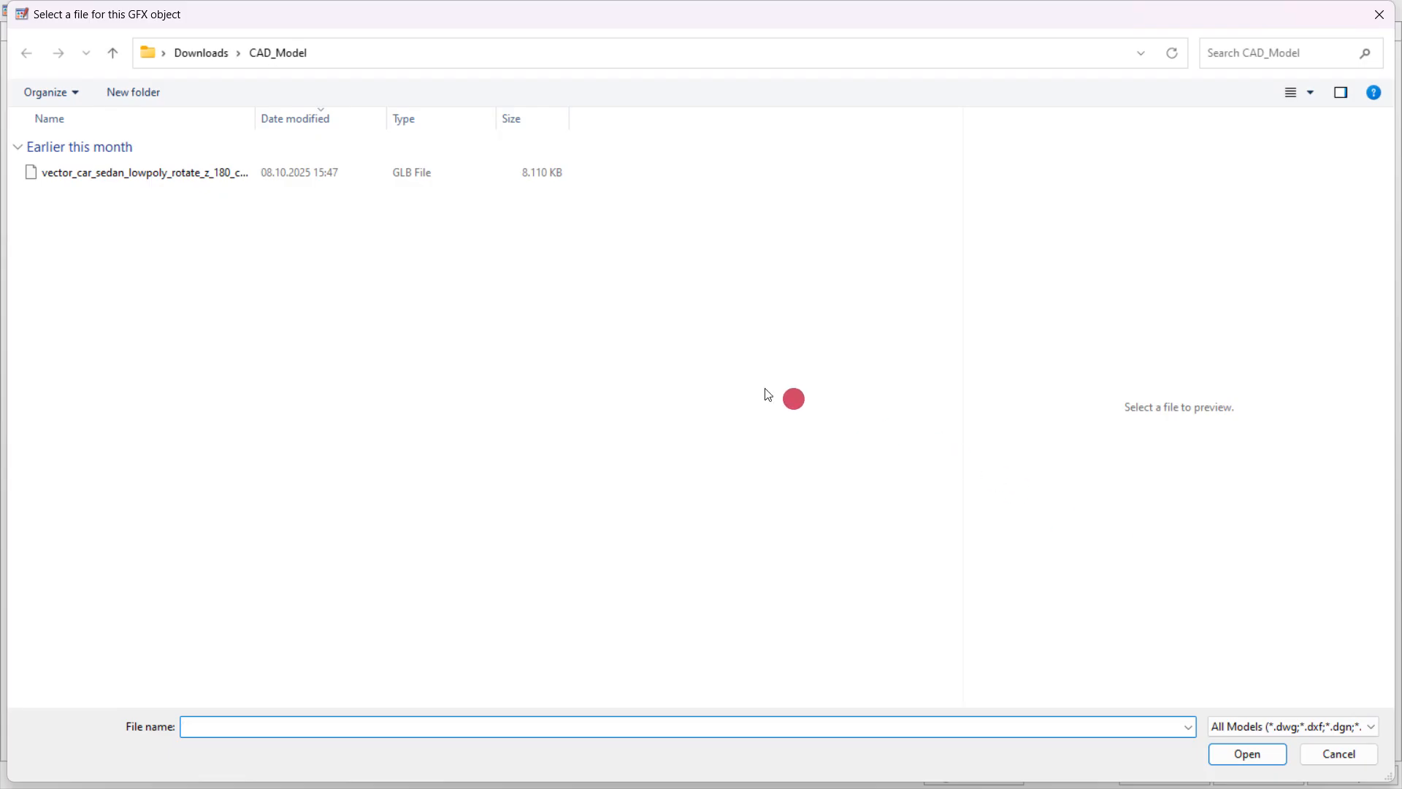
click(246, 183)
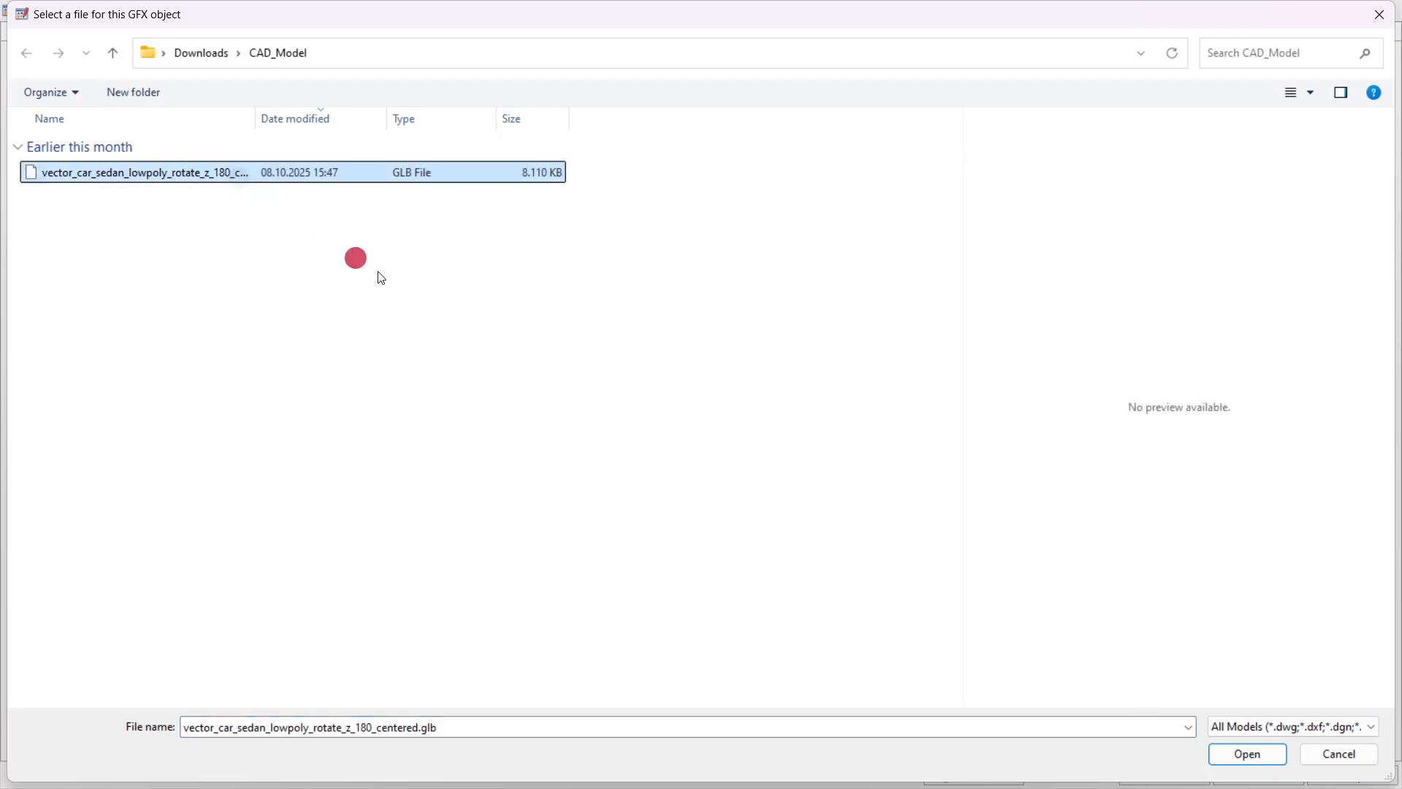
click(1260, 749)
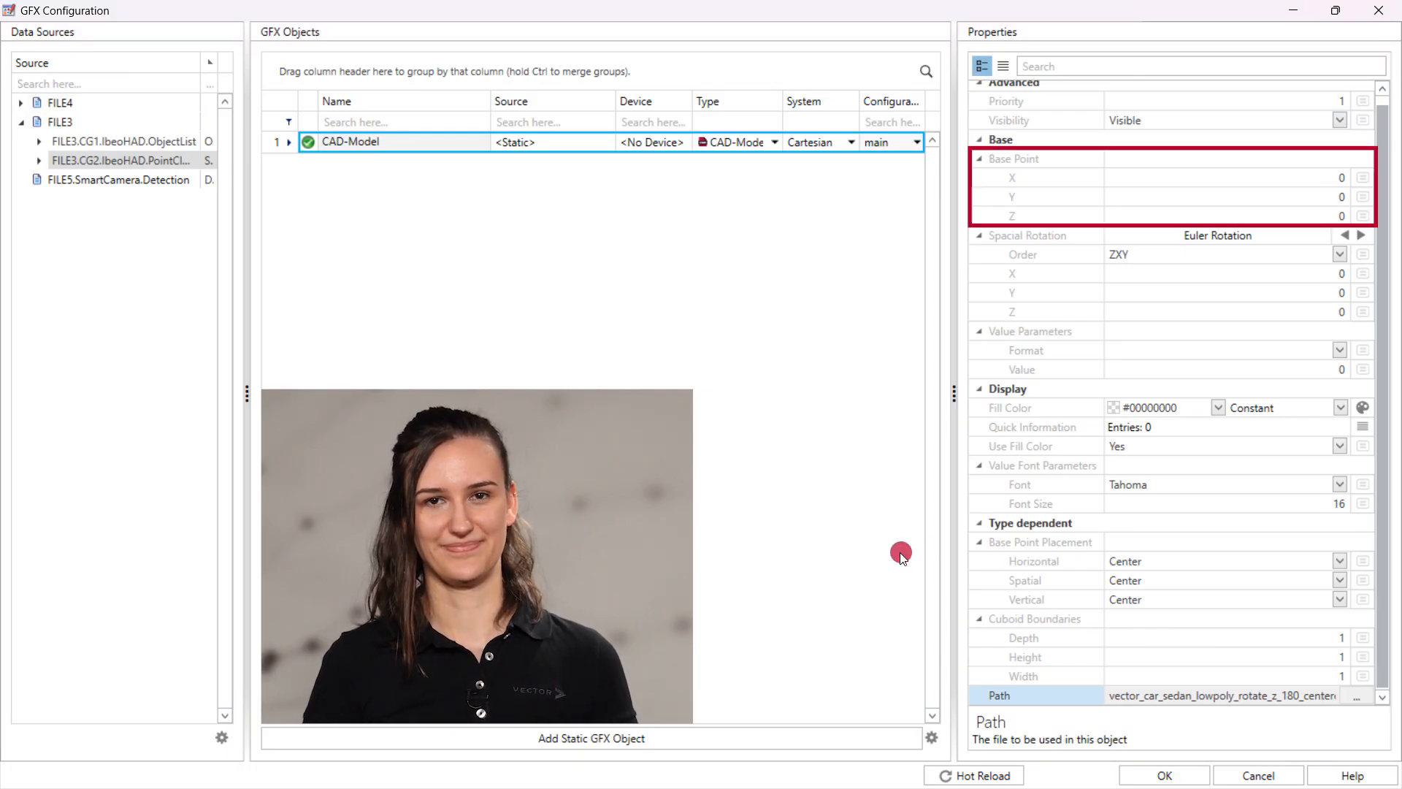
Step: Set the CAD-Model object's fill color to constant red with an alpha value of 190
click(1219, 407)
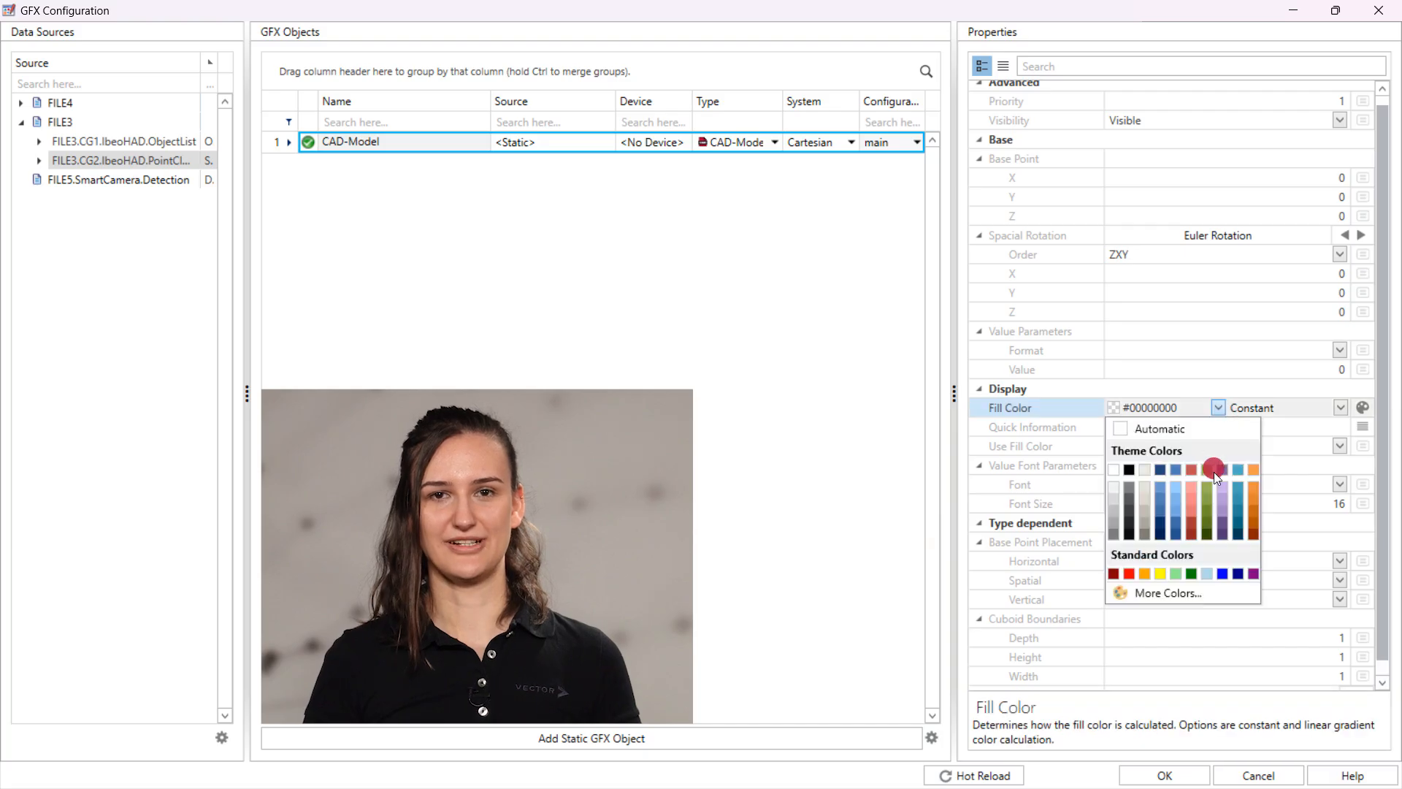
click(1130, 574)
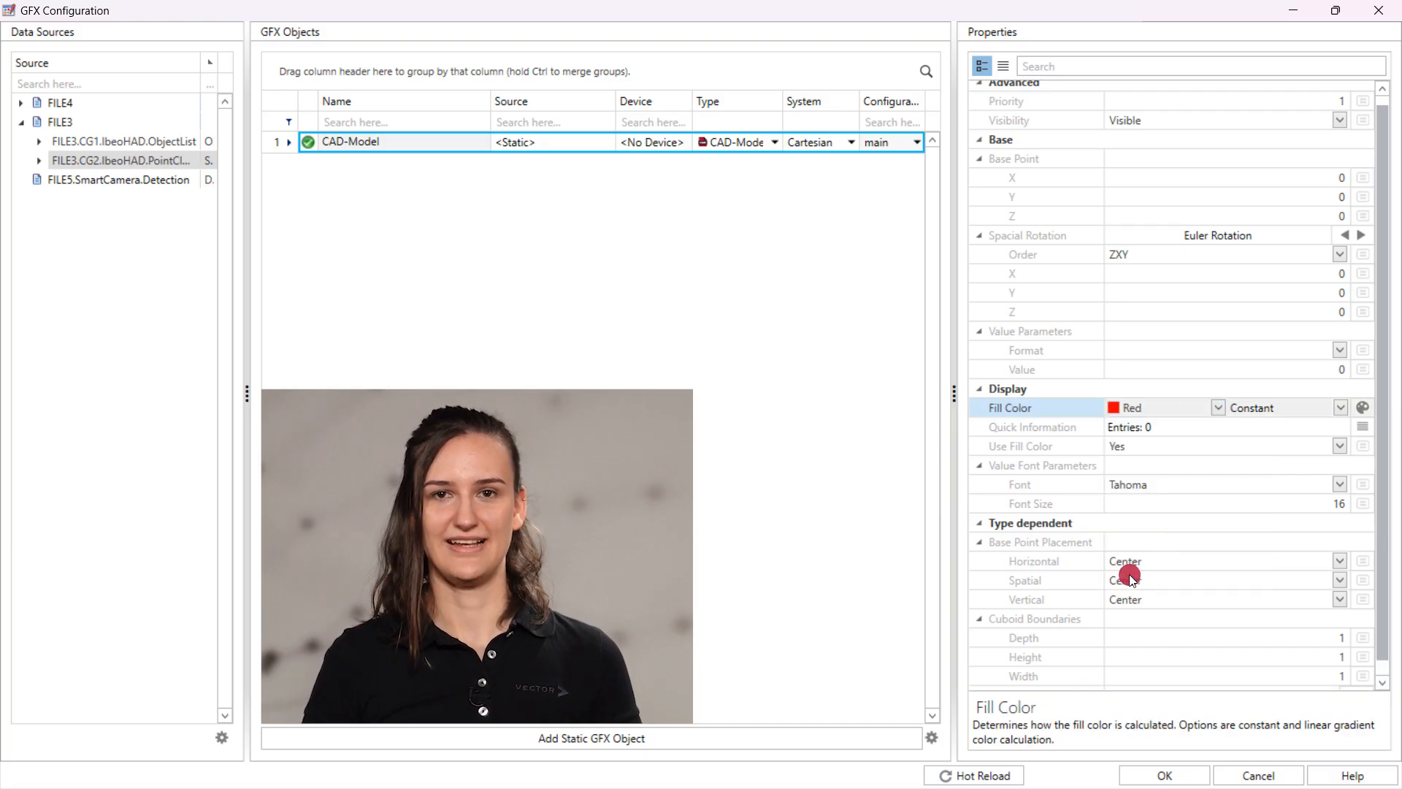
click(1216, 408)
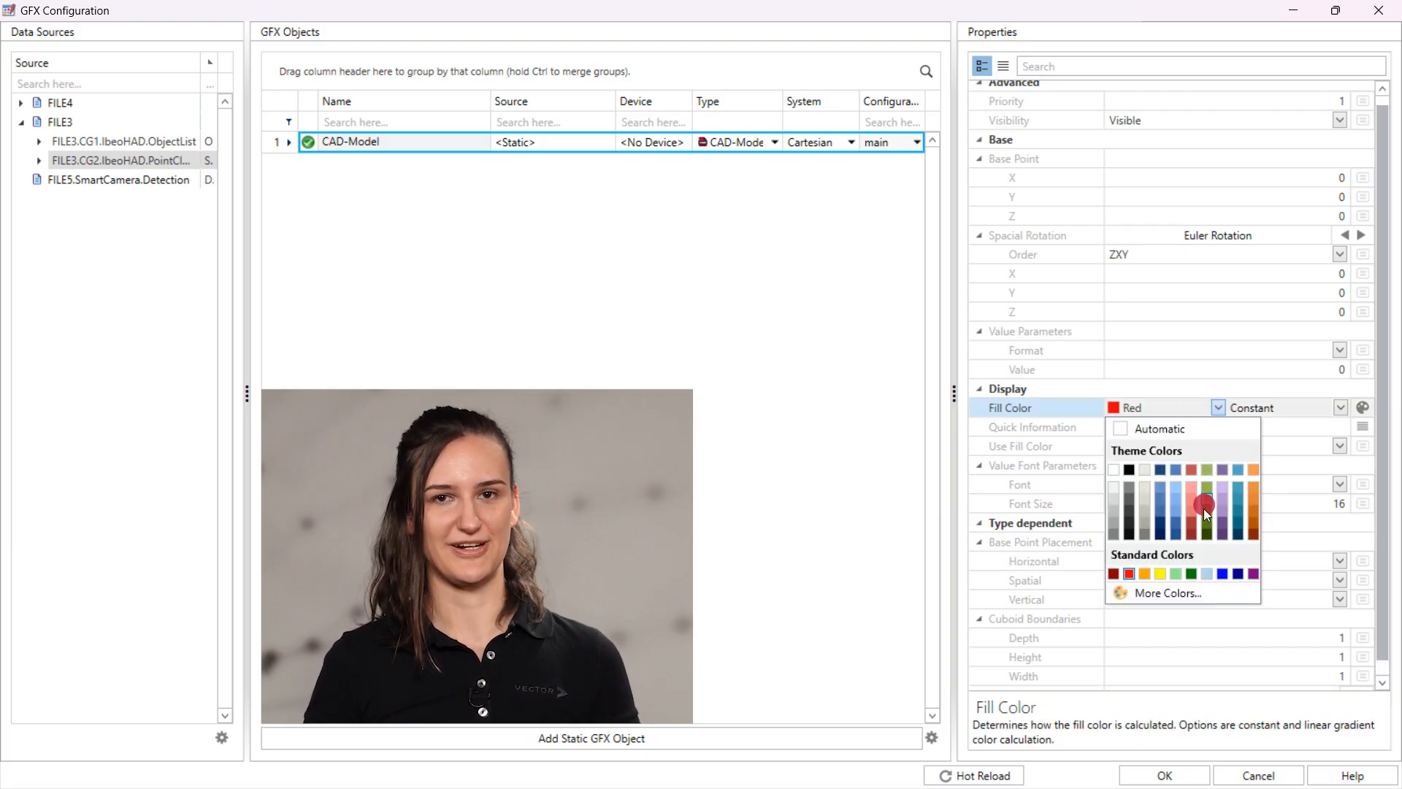
click(1198, 589)
double_click(803, 393)
text(190)
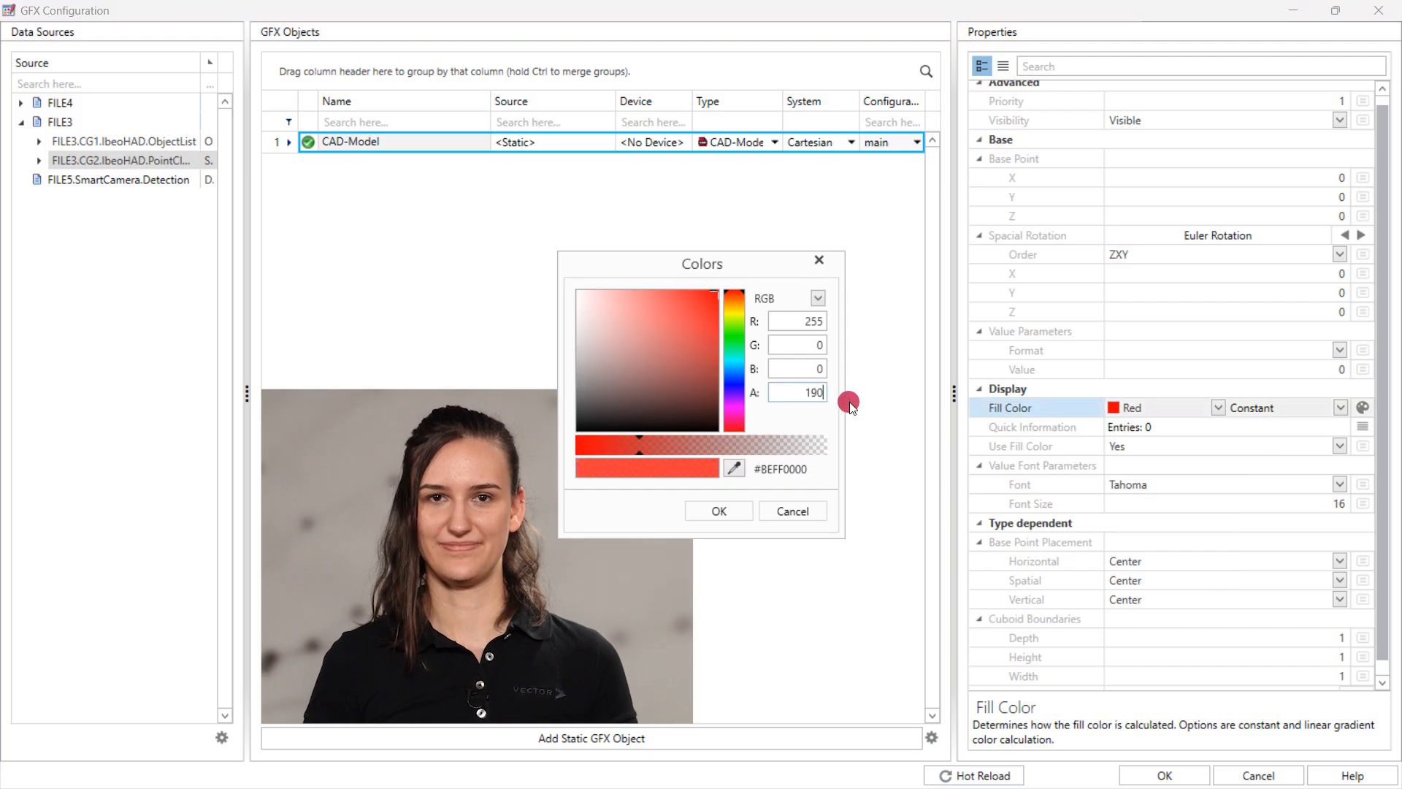
click(719, 511)
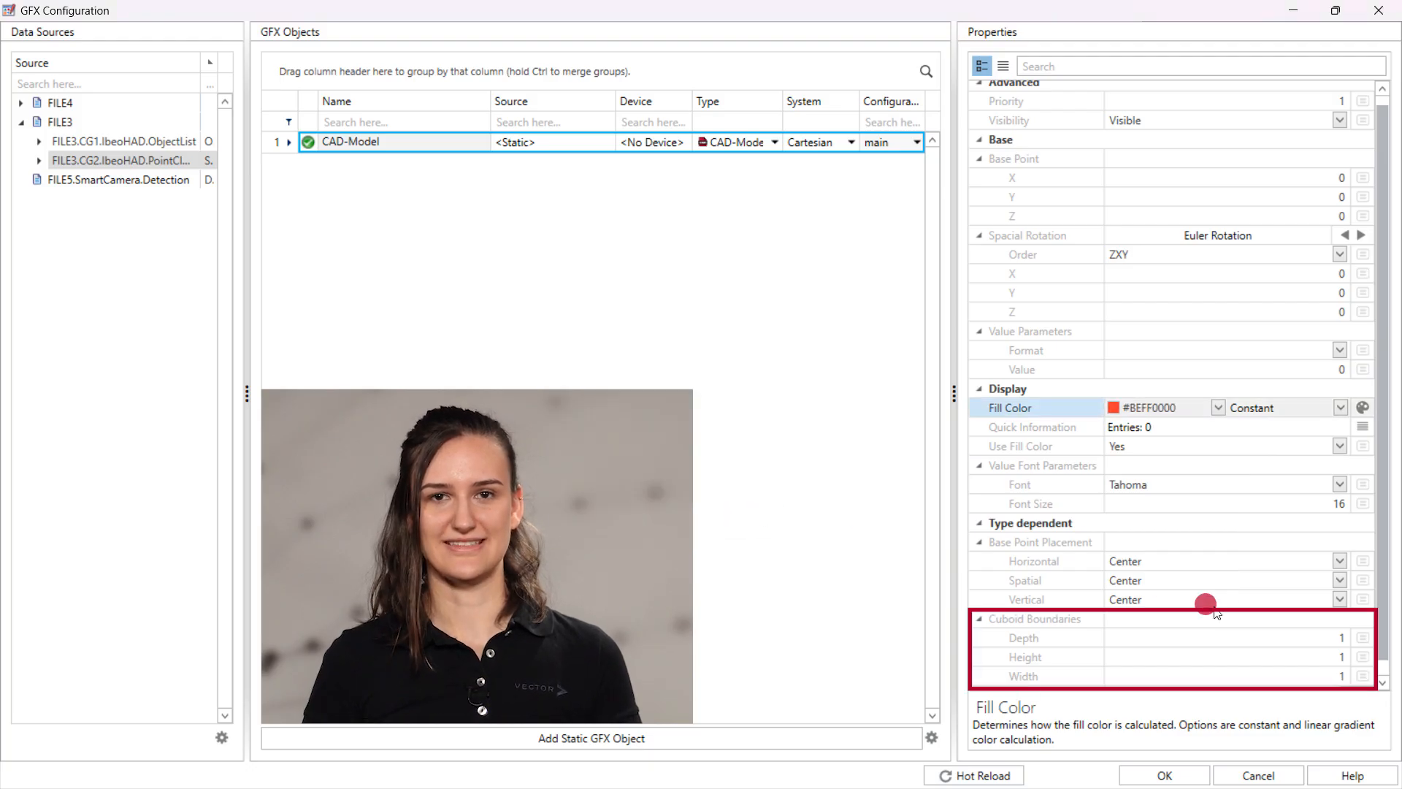
Step: Set the CAD-Model object's cuboid boundaries to depth 2, height 2 and width 2
click(1348, 637)
text(2)
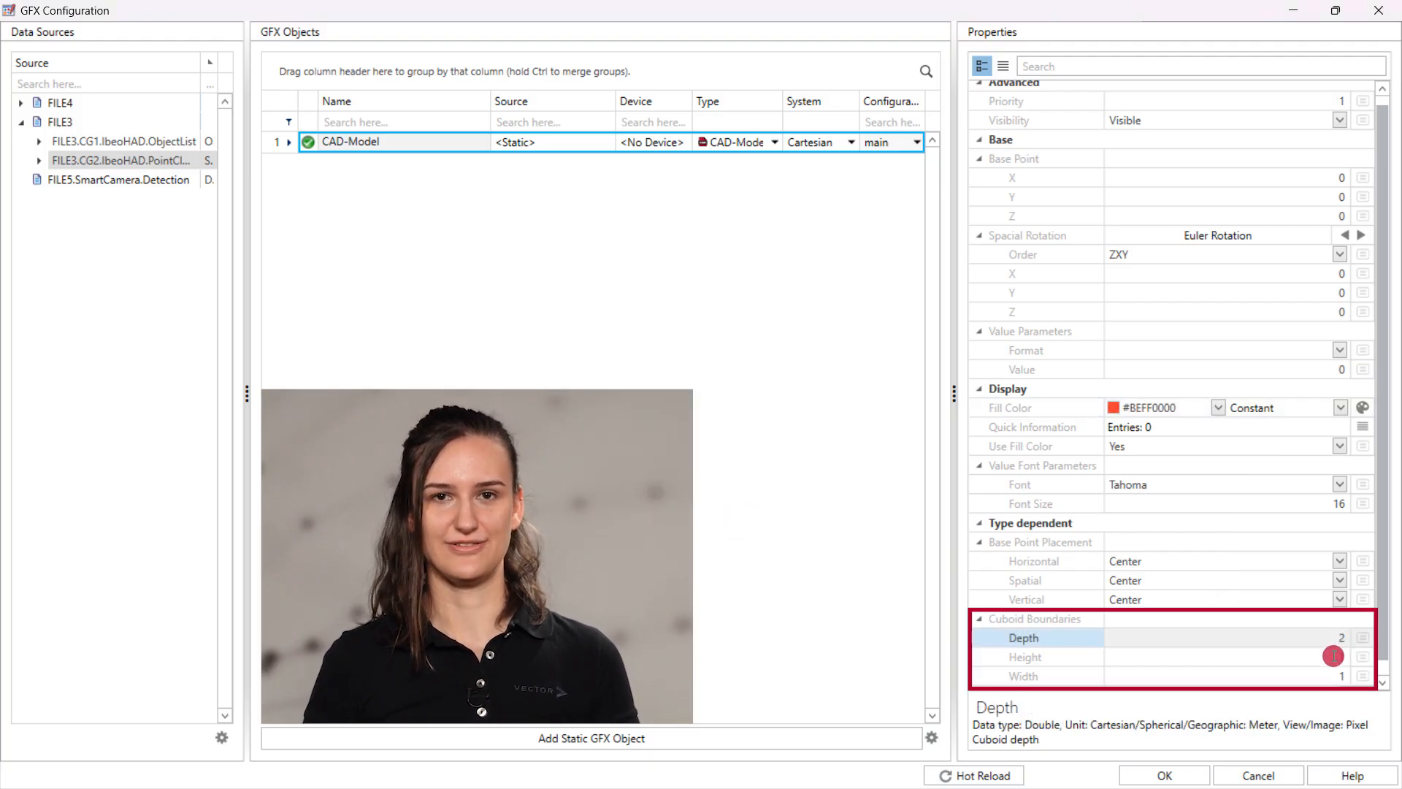
click(1341, 656)
text(2)
click(1332, 673)
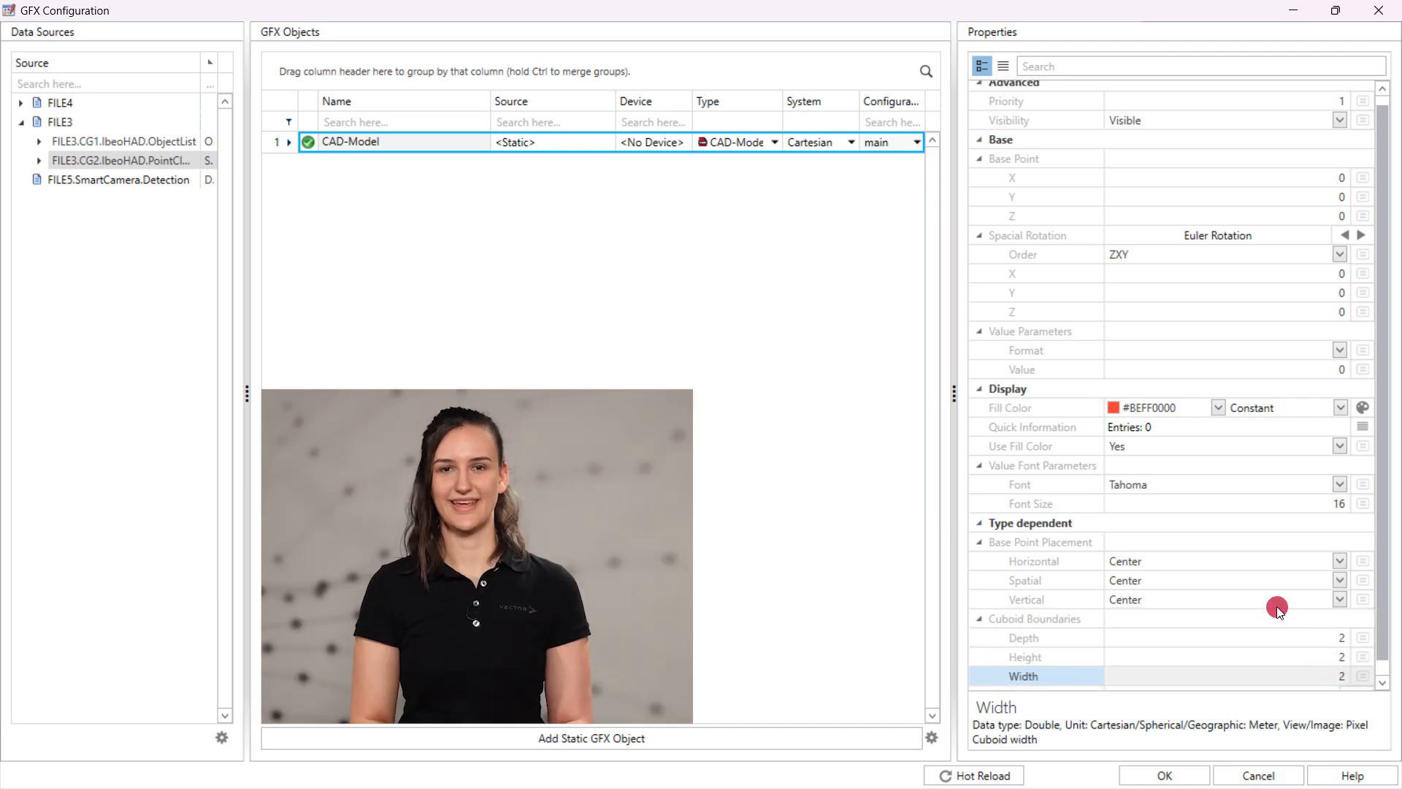
text(2)
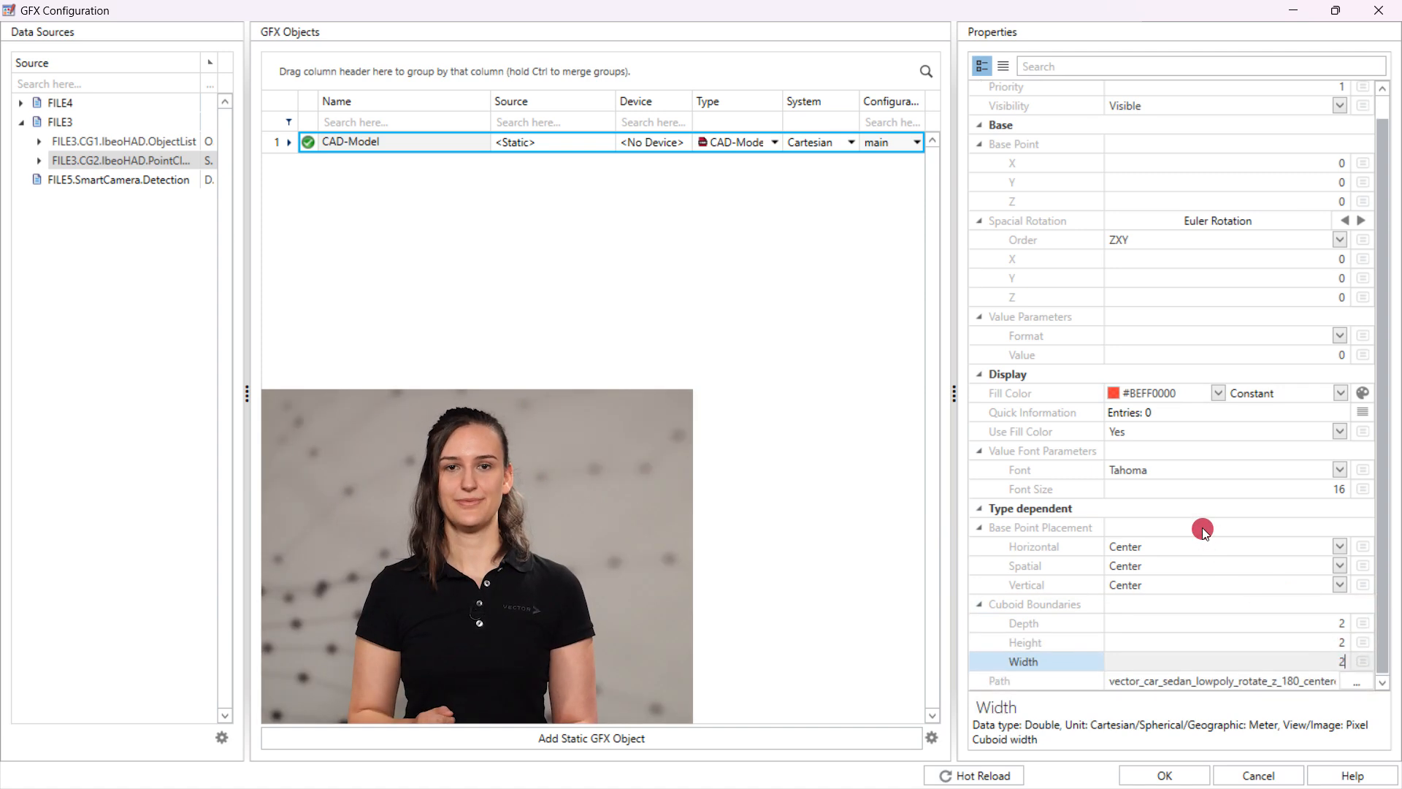
Step: Set the CAD-Model object's spatial rotation about Z to -90, hot reload the scene and accept the GFX configuration
click(1337, 298)
text(-90)
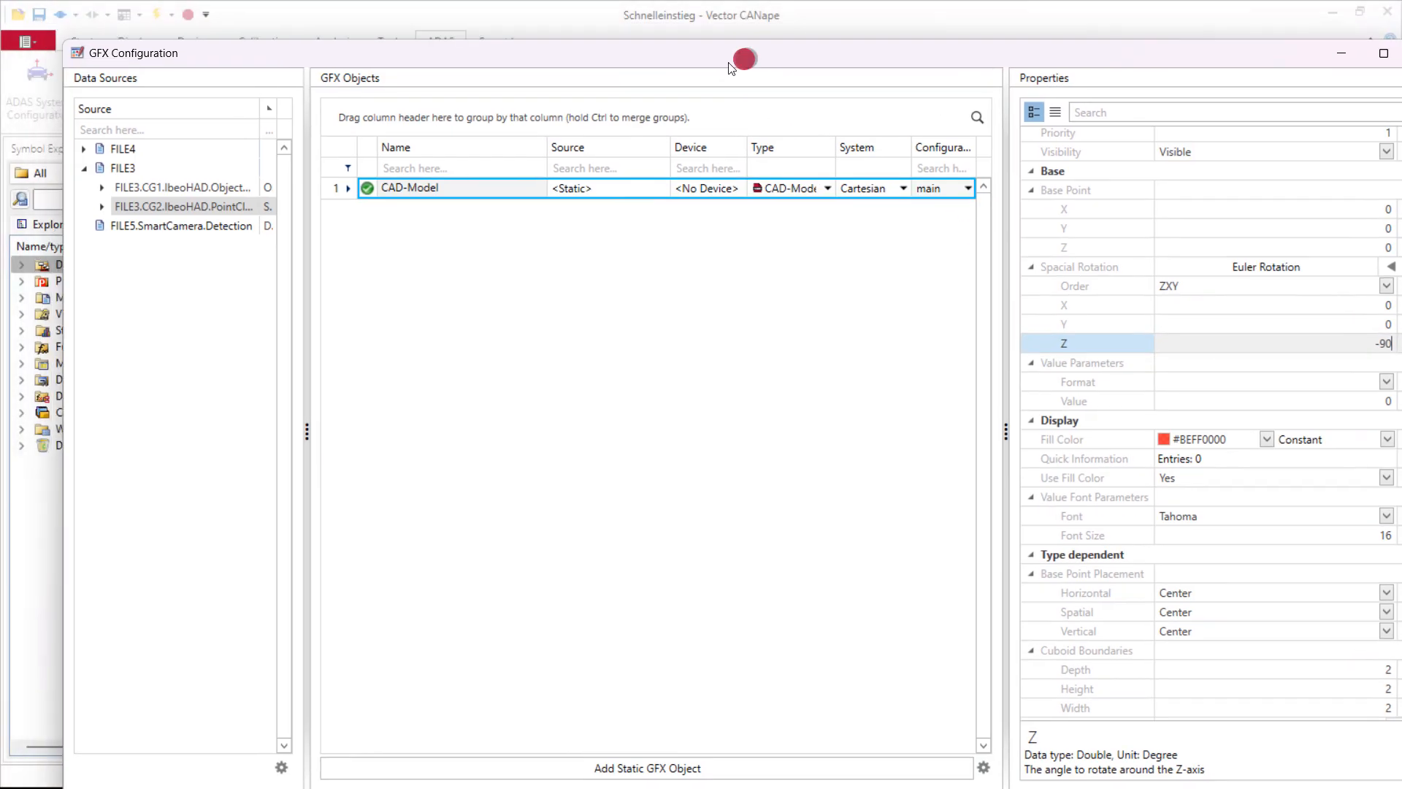
drag(731, 68, 816, 139)
click(956, 634)
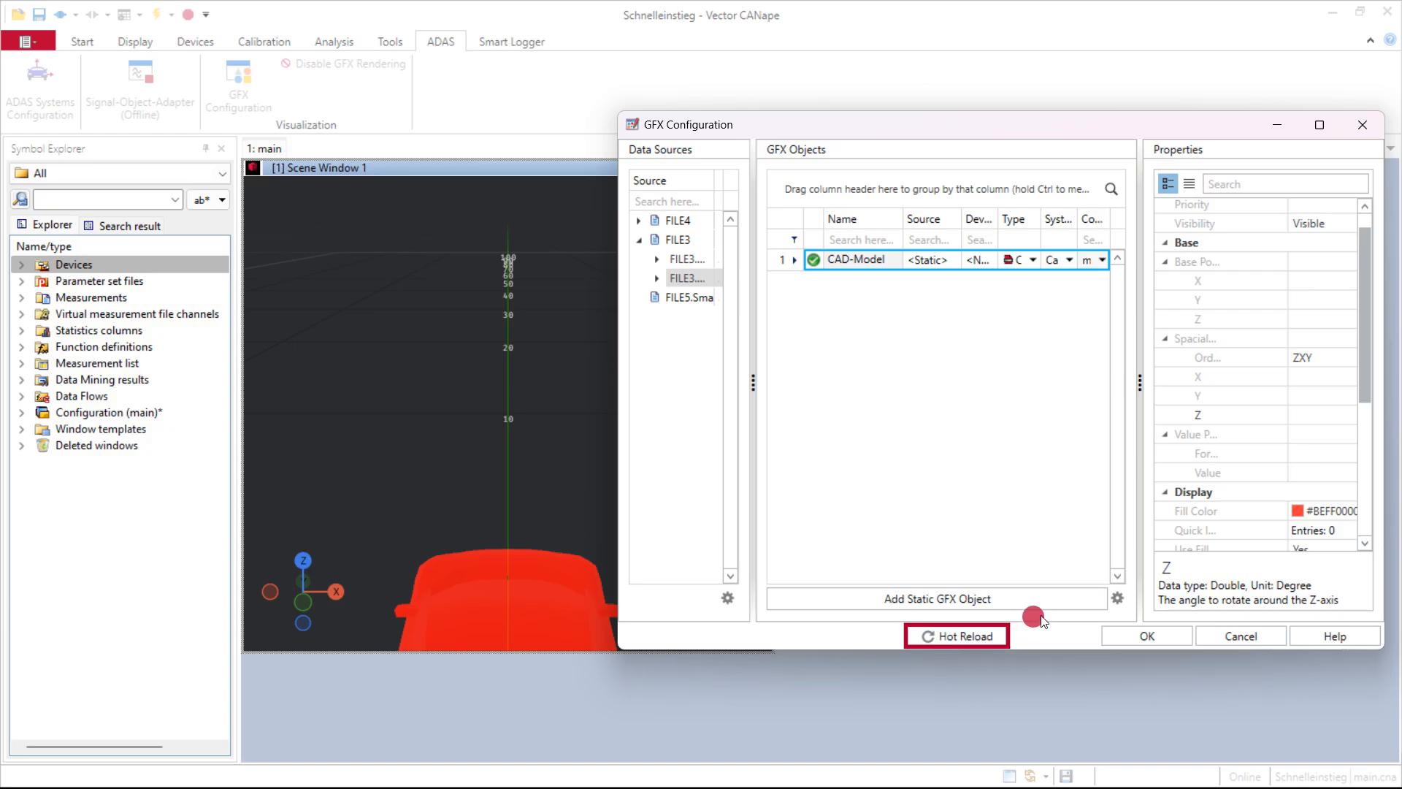
click(1153, 637)
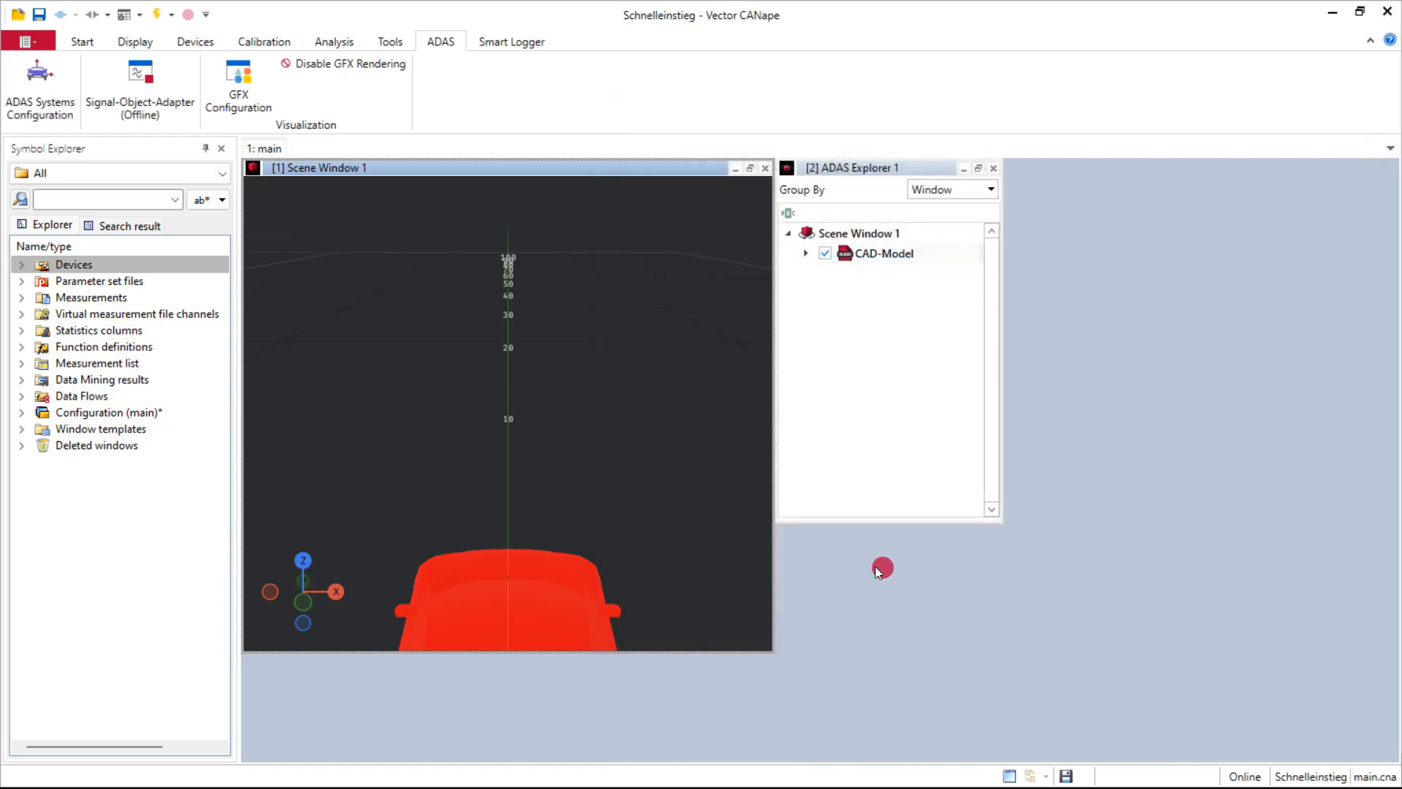
Step: Inspect the red car model in the scene window from a top-down view
scroll(671, 561, down, 4)
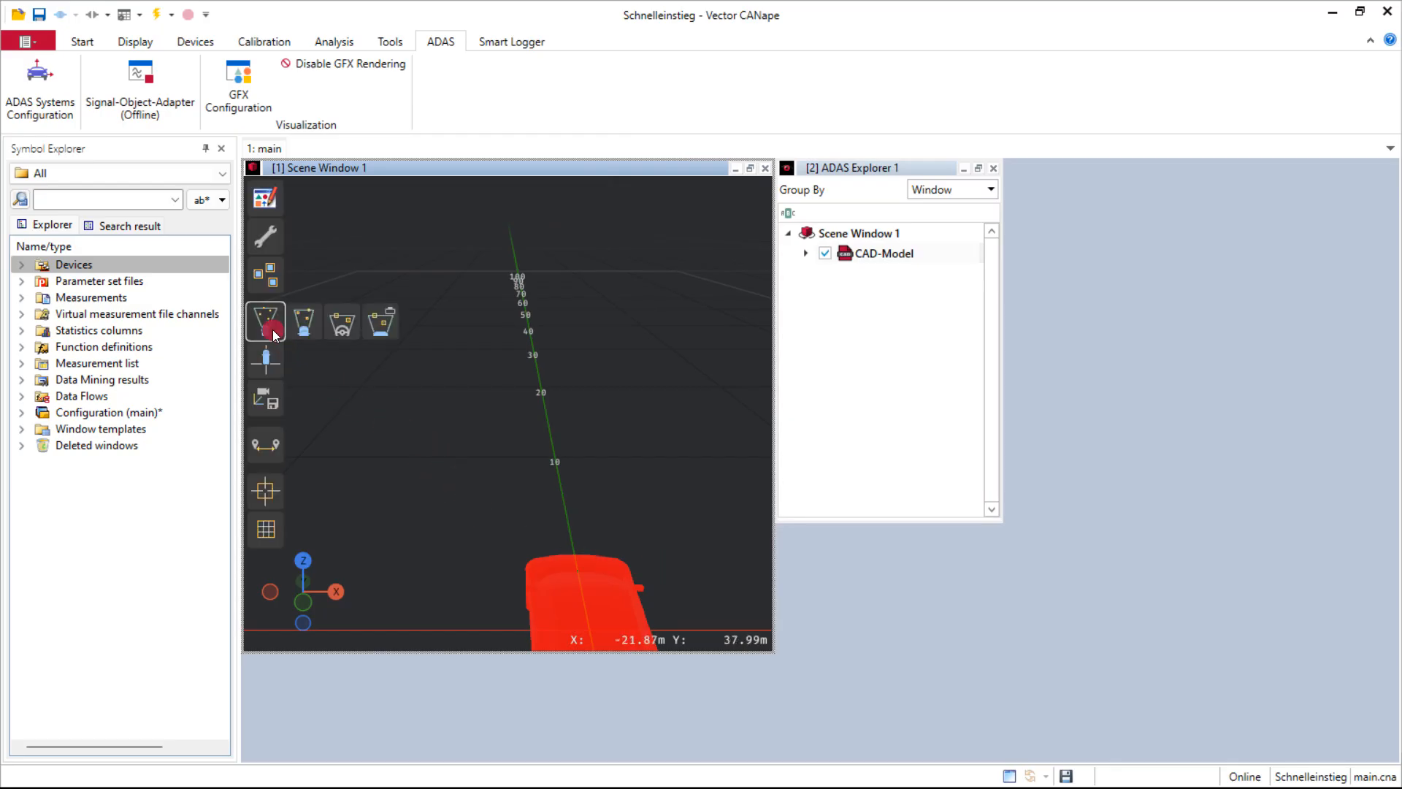
click(267, 360)
scroll(497, 509, up, 5)
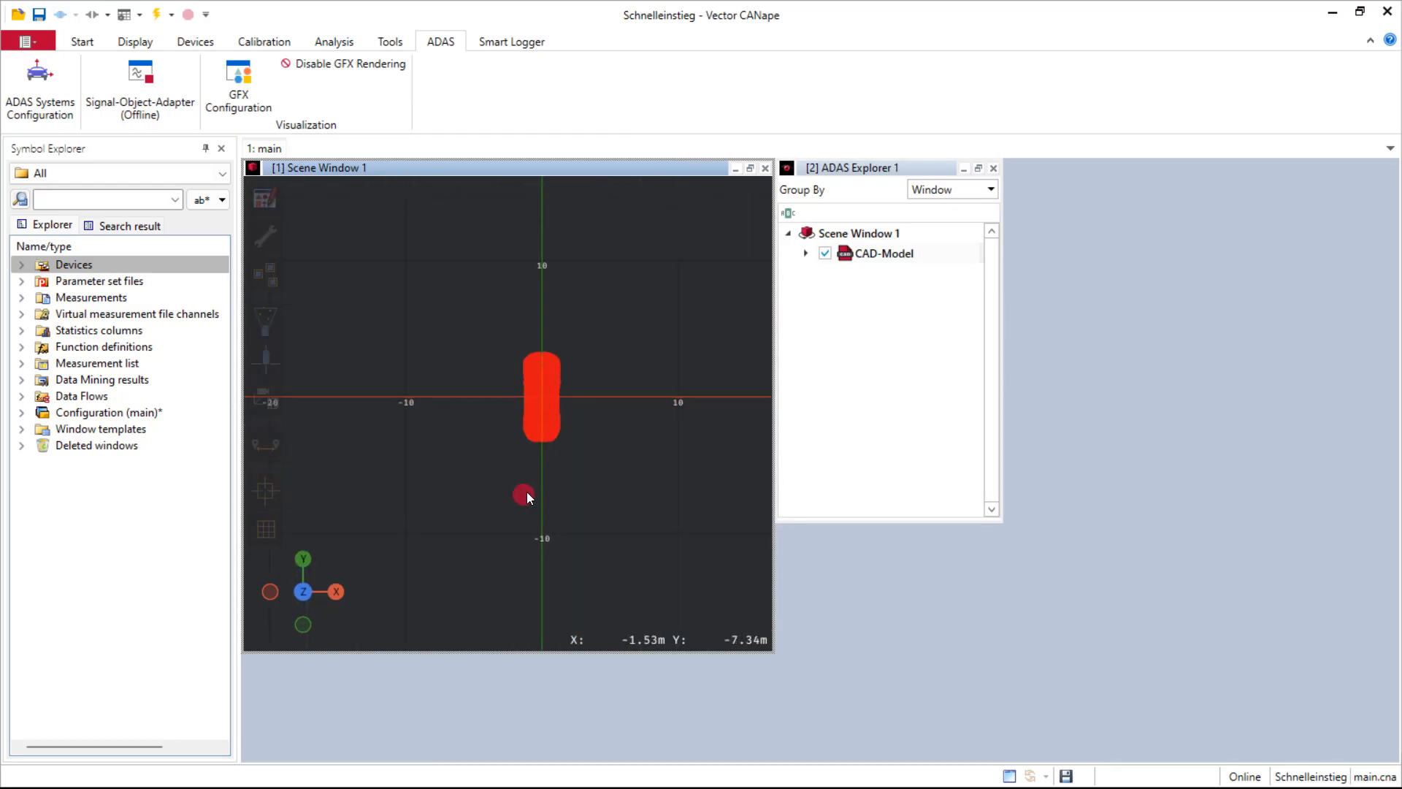
scroll(561, 406, up, 3)
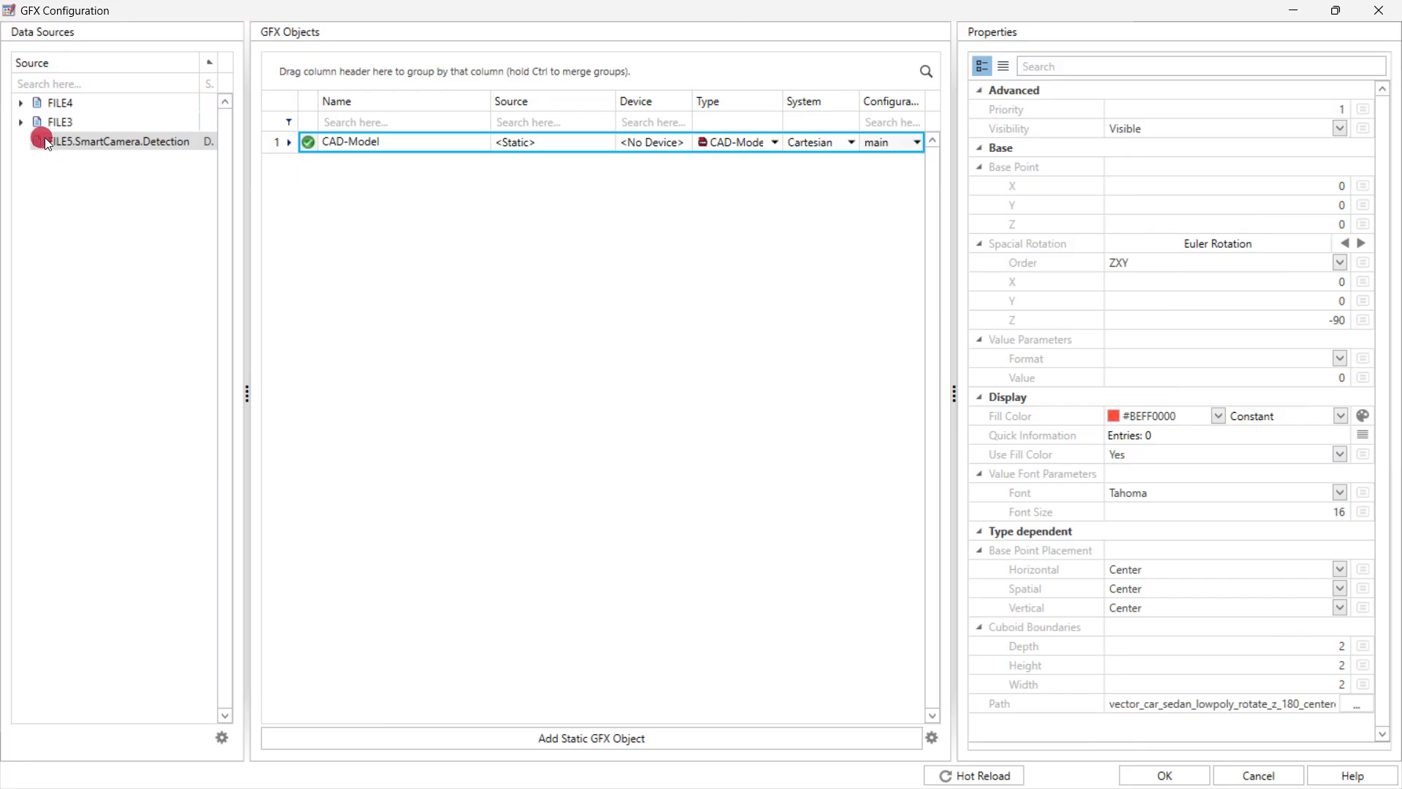
Step: Add a GFX object from FILE5.SmartCamera.Detection that uses all elements of its collection
drag(45, 137, 336, 209)
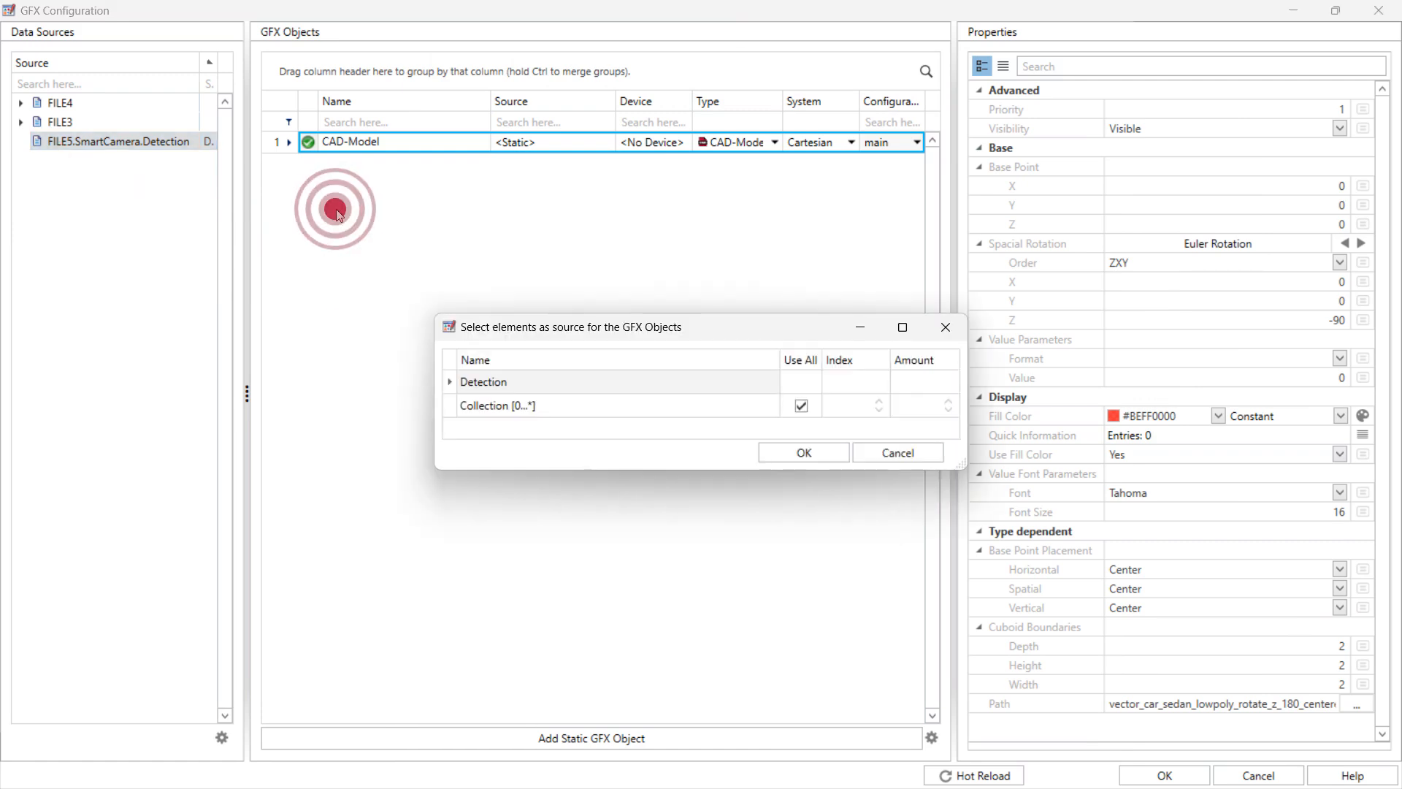
click(804, 453)
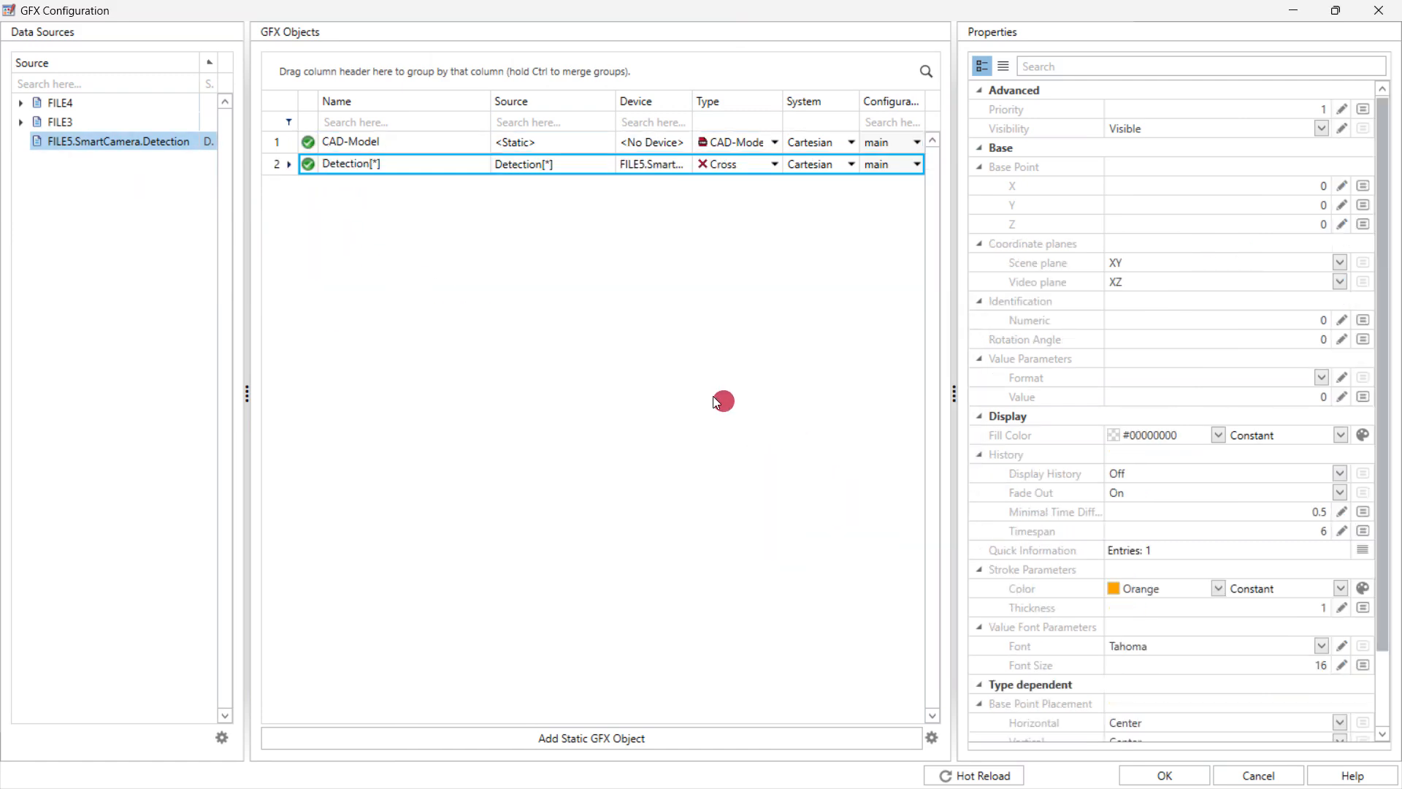
Step: Attach FILE3.CG2.IbeoHAD.PointCloud as a second source of the Detection[*] object and remove it again
click(22, 122)
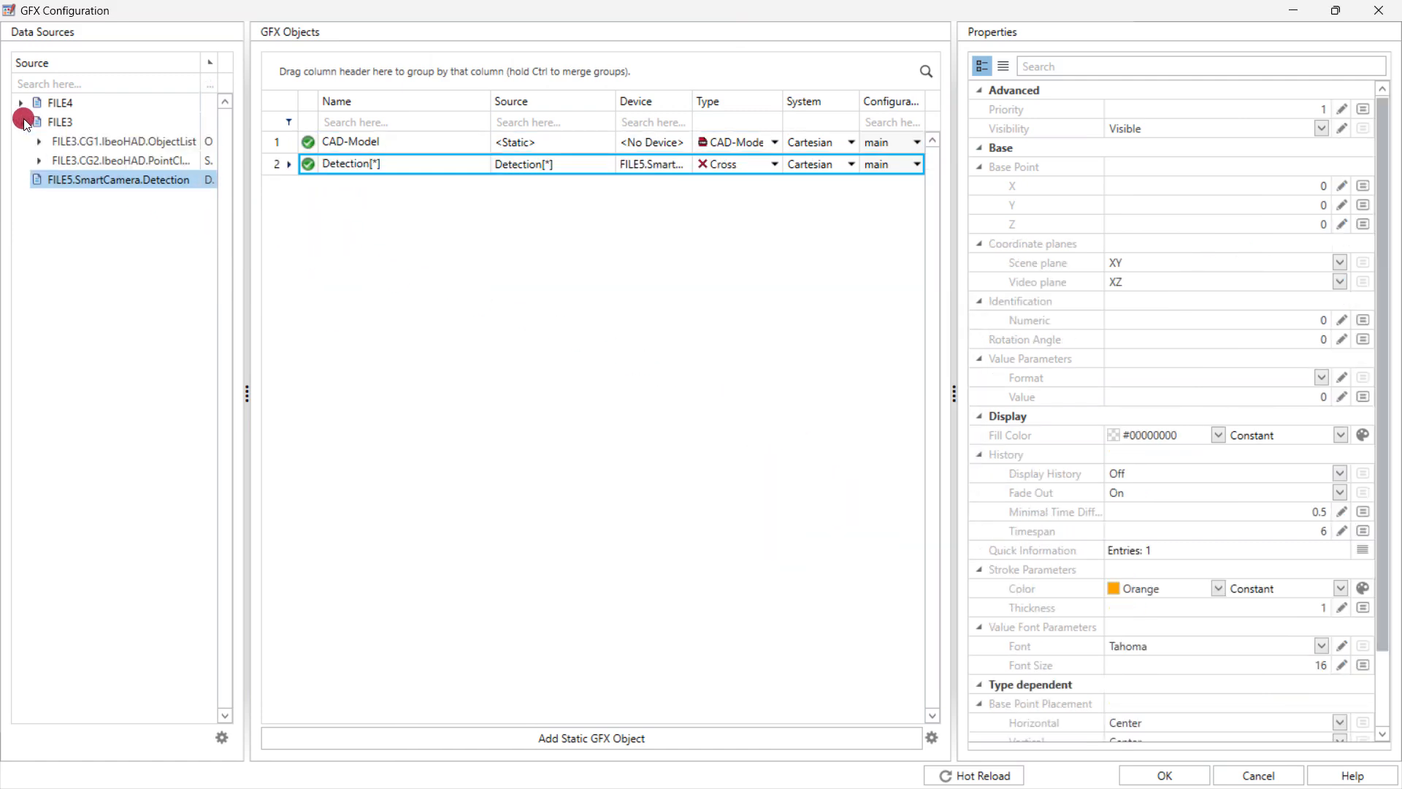
drag(92, 159, 582, 195)
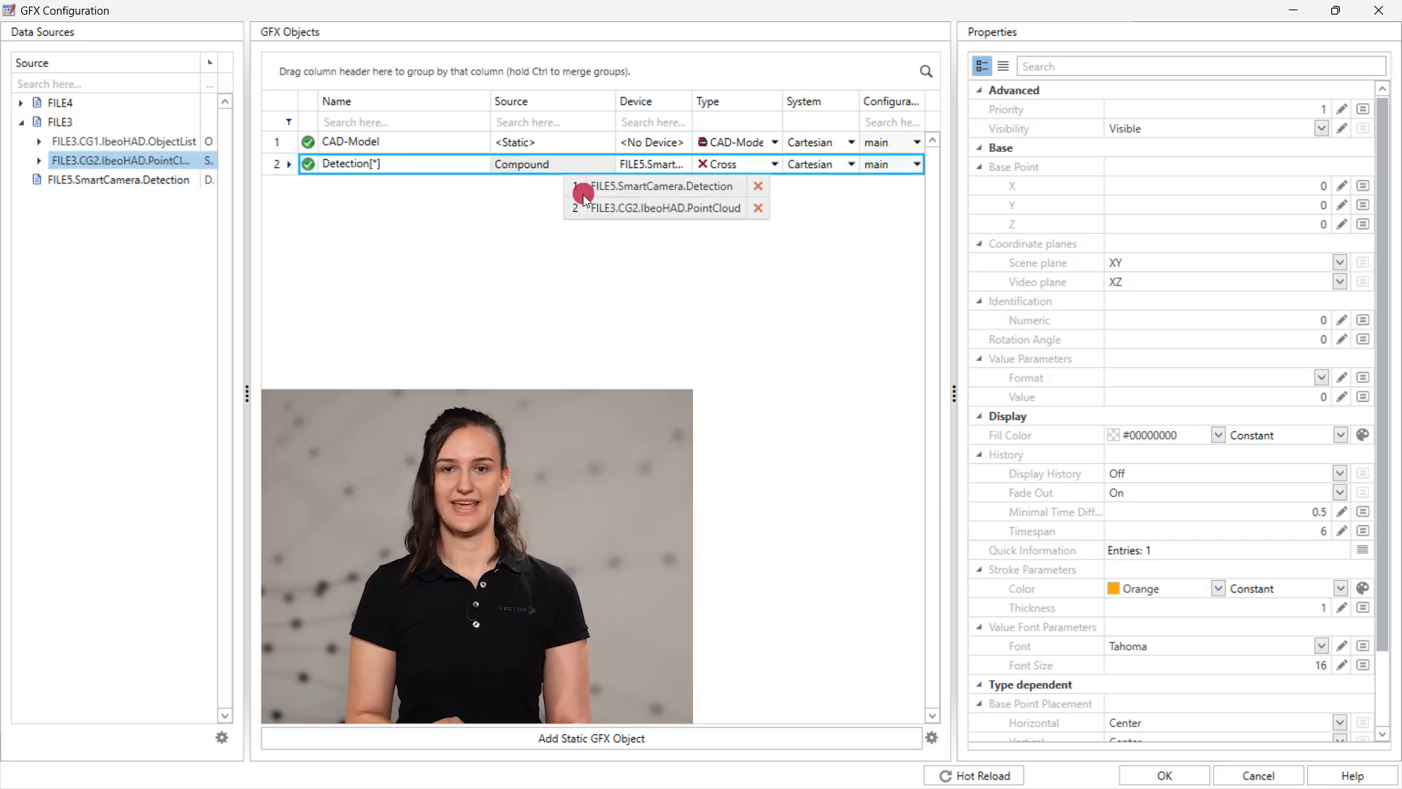
click(757, 208)
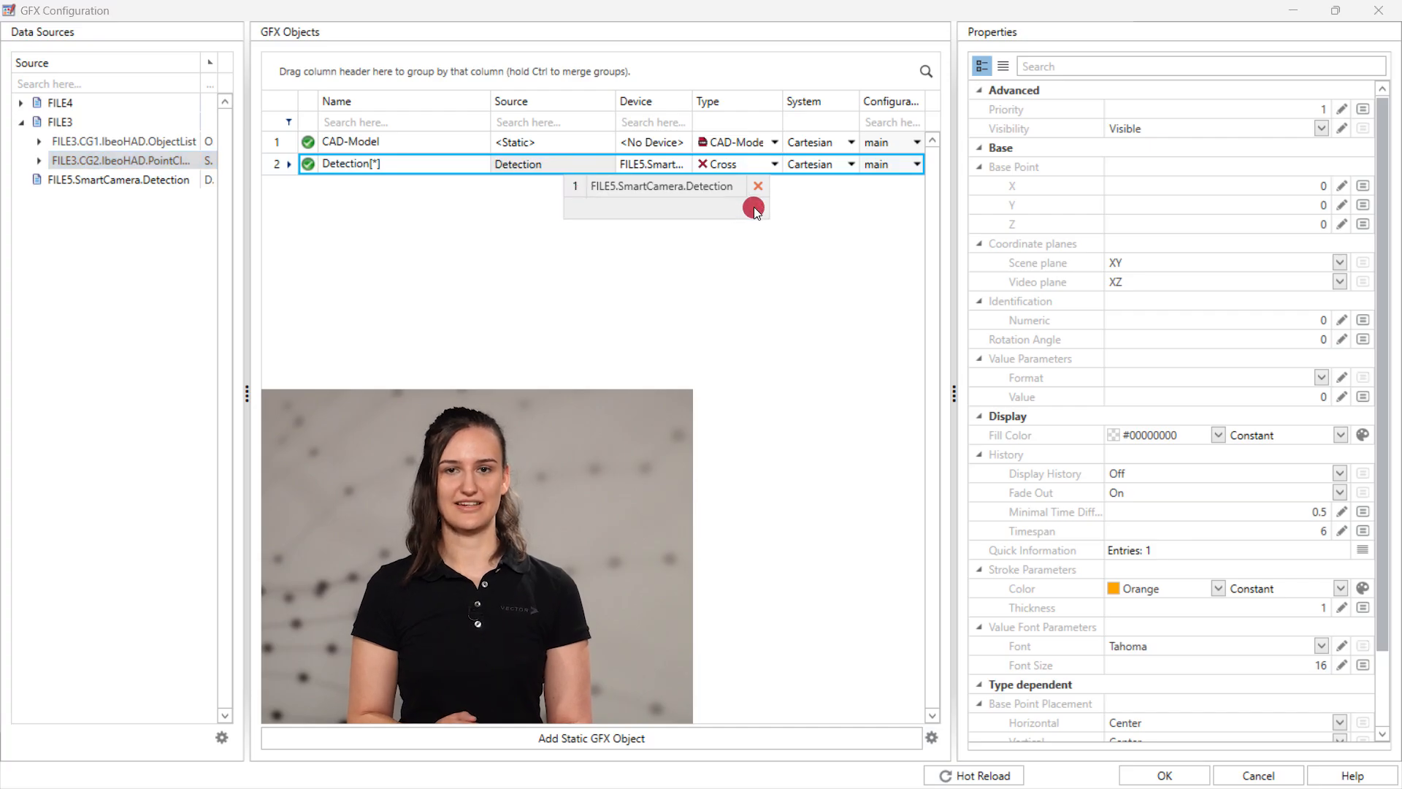
Step: Change the Detection[*] object's type to Cuboid
click(774, 163)
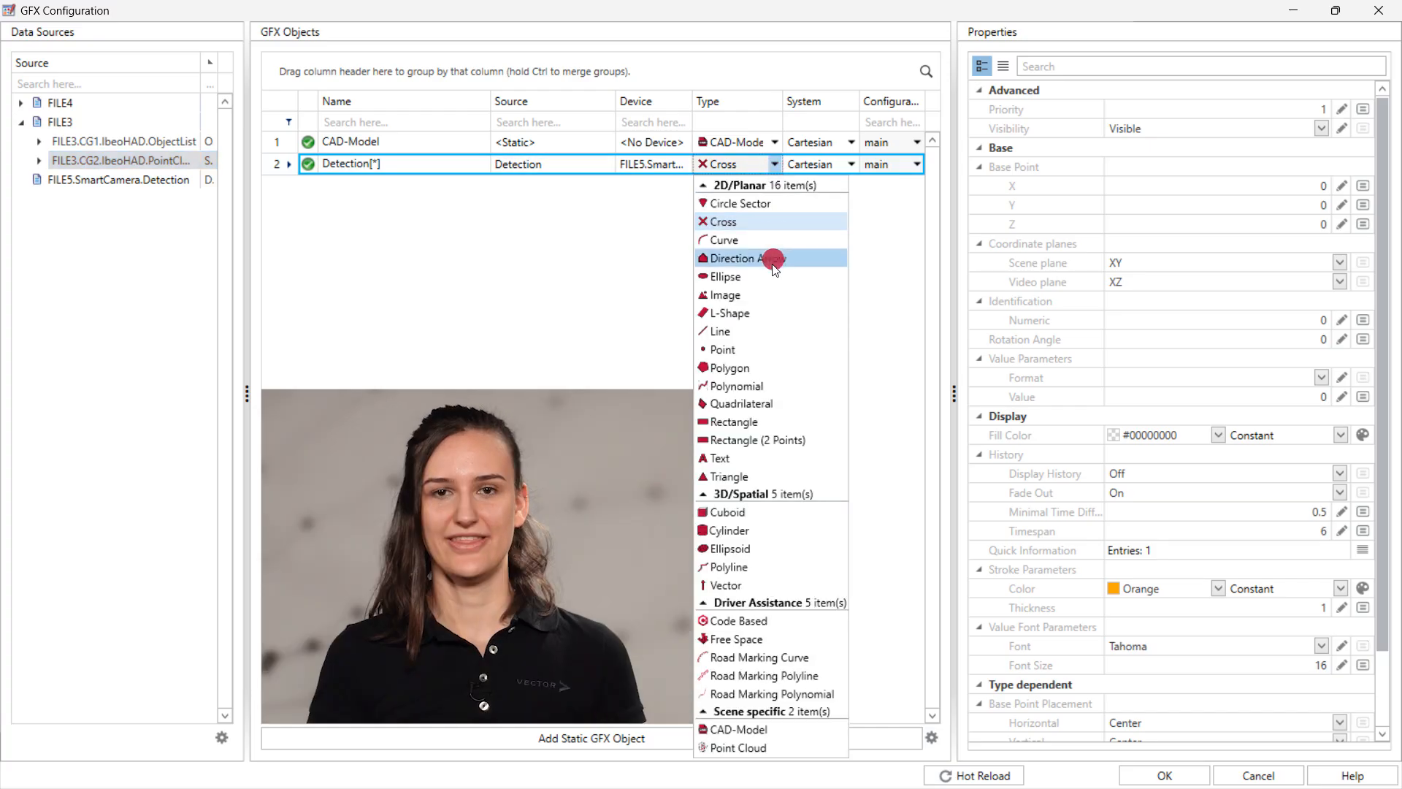
click(774, 511)
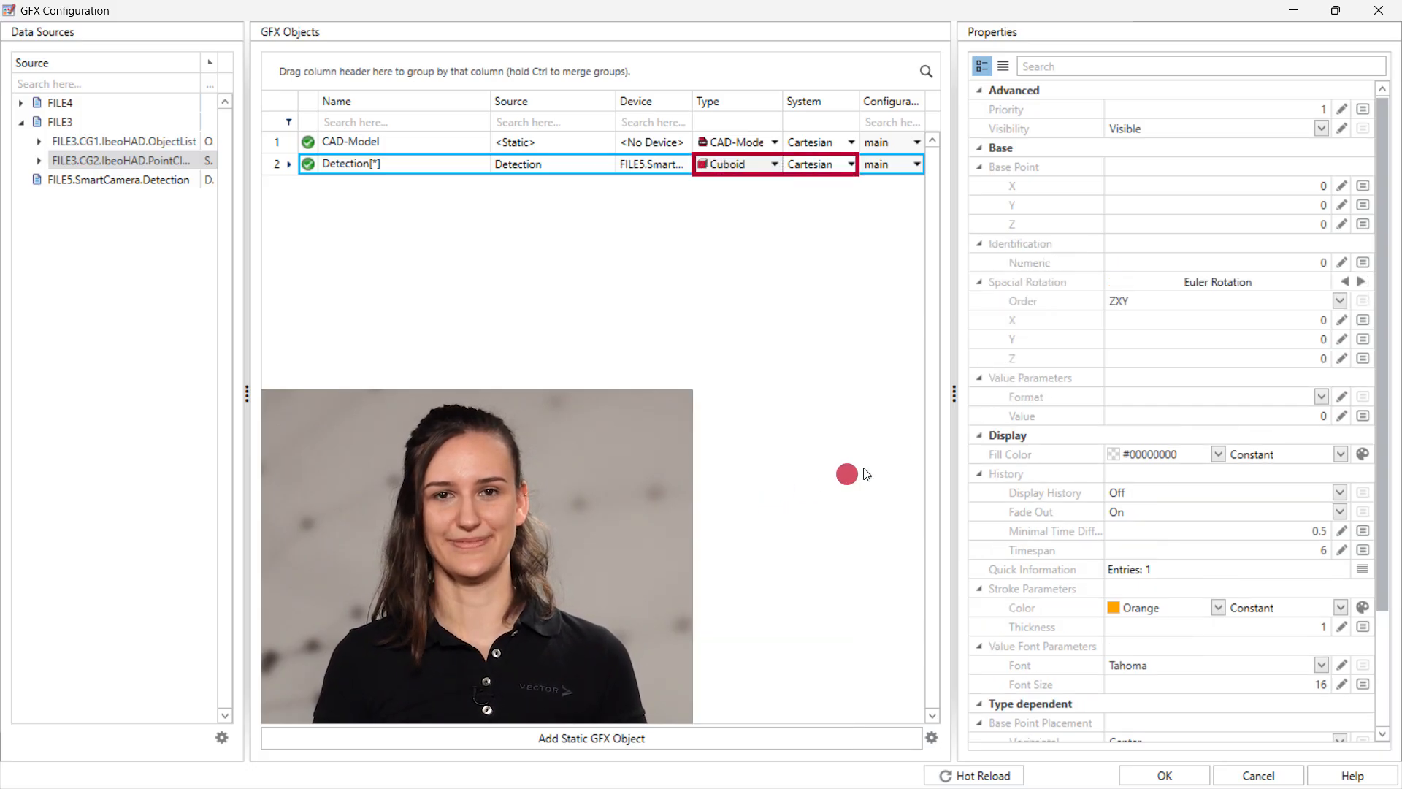
Step: Link the Detection[*] object's base point X to the PosX signal and Y to the PosY signal
click(1362, 187)
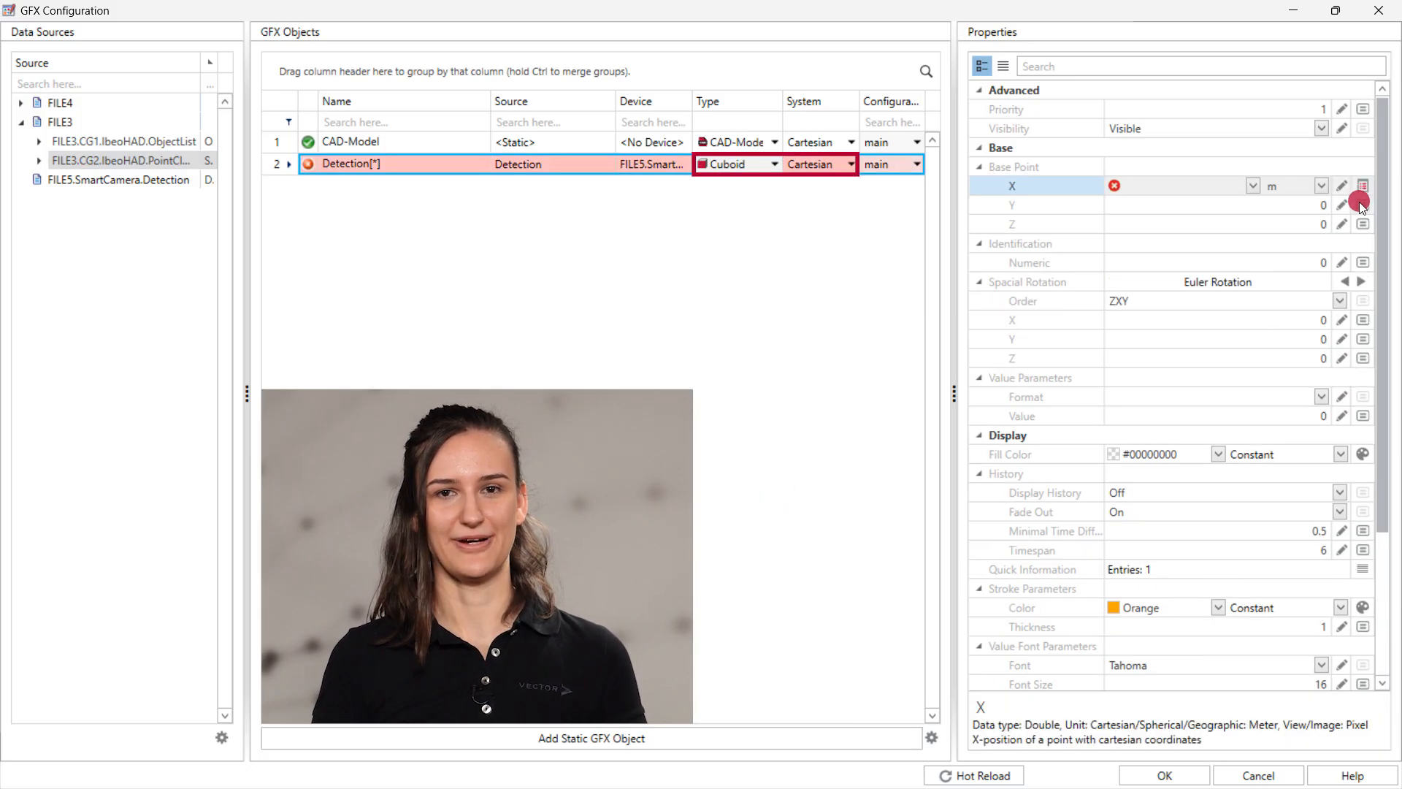
click(1360, 204)
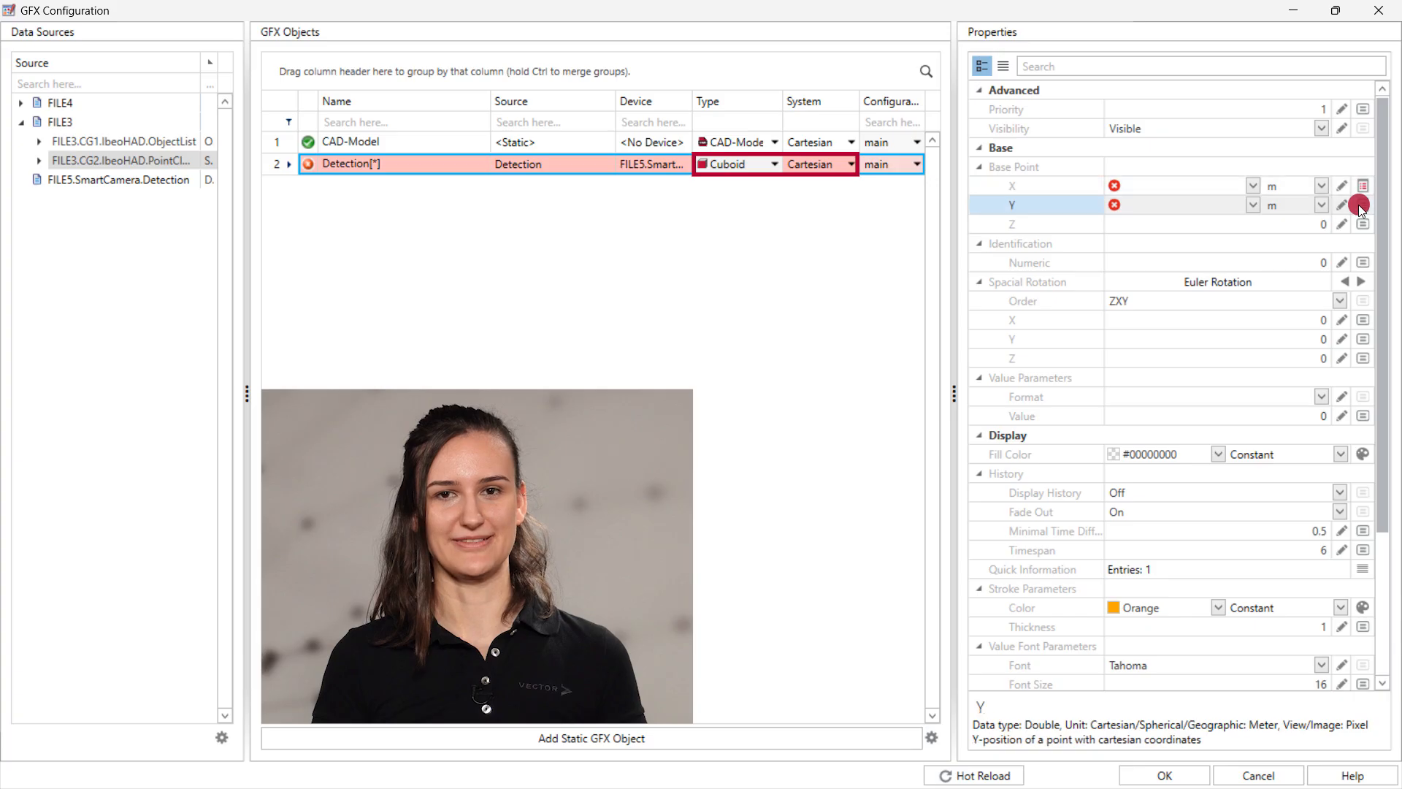
click(1252, 186)
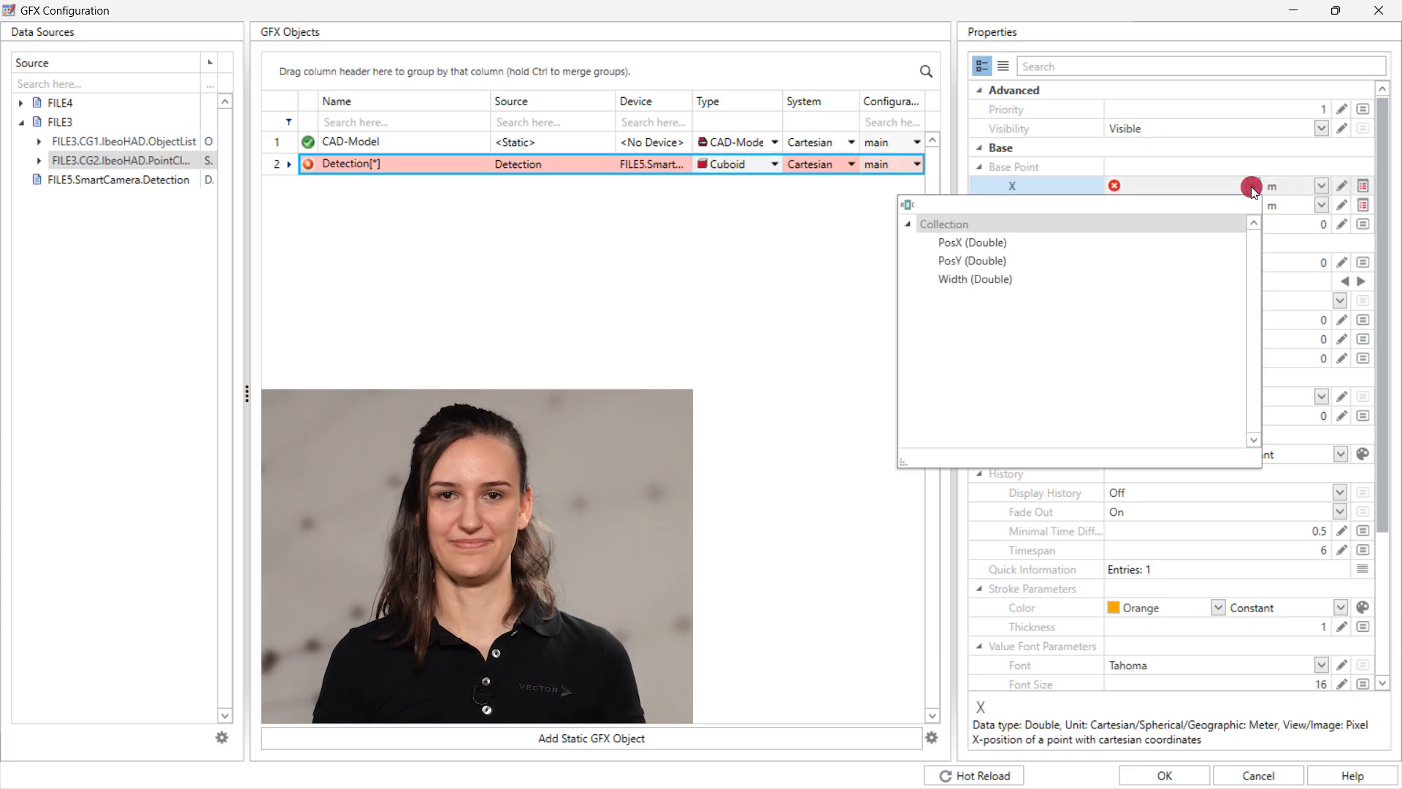
click(1231, 239)
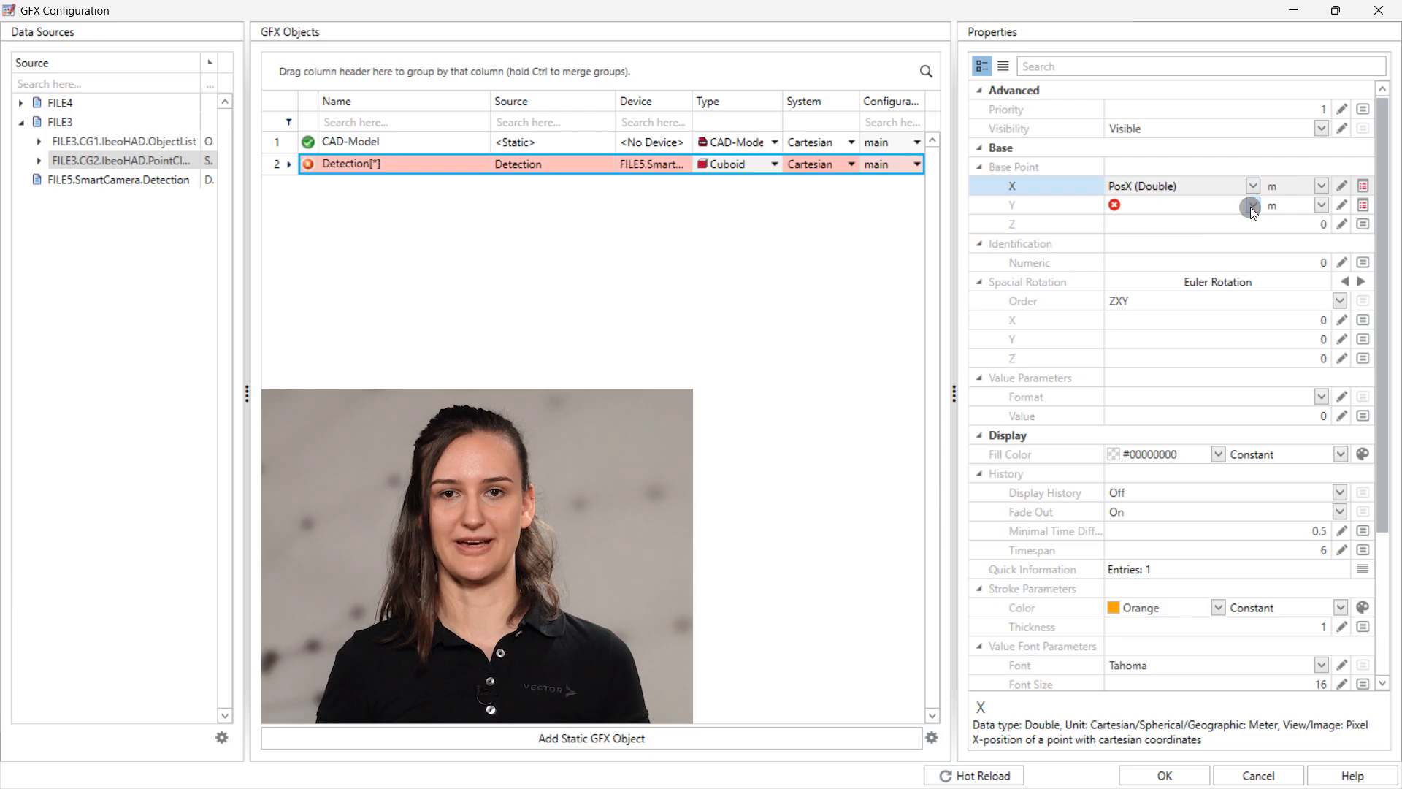
click(1251, 207)
click(1220, 276)
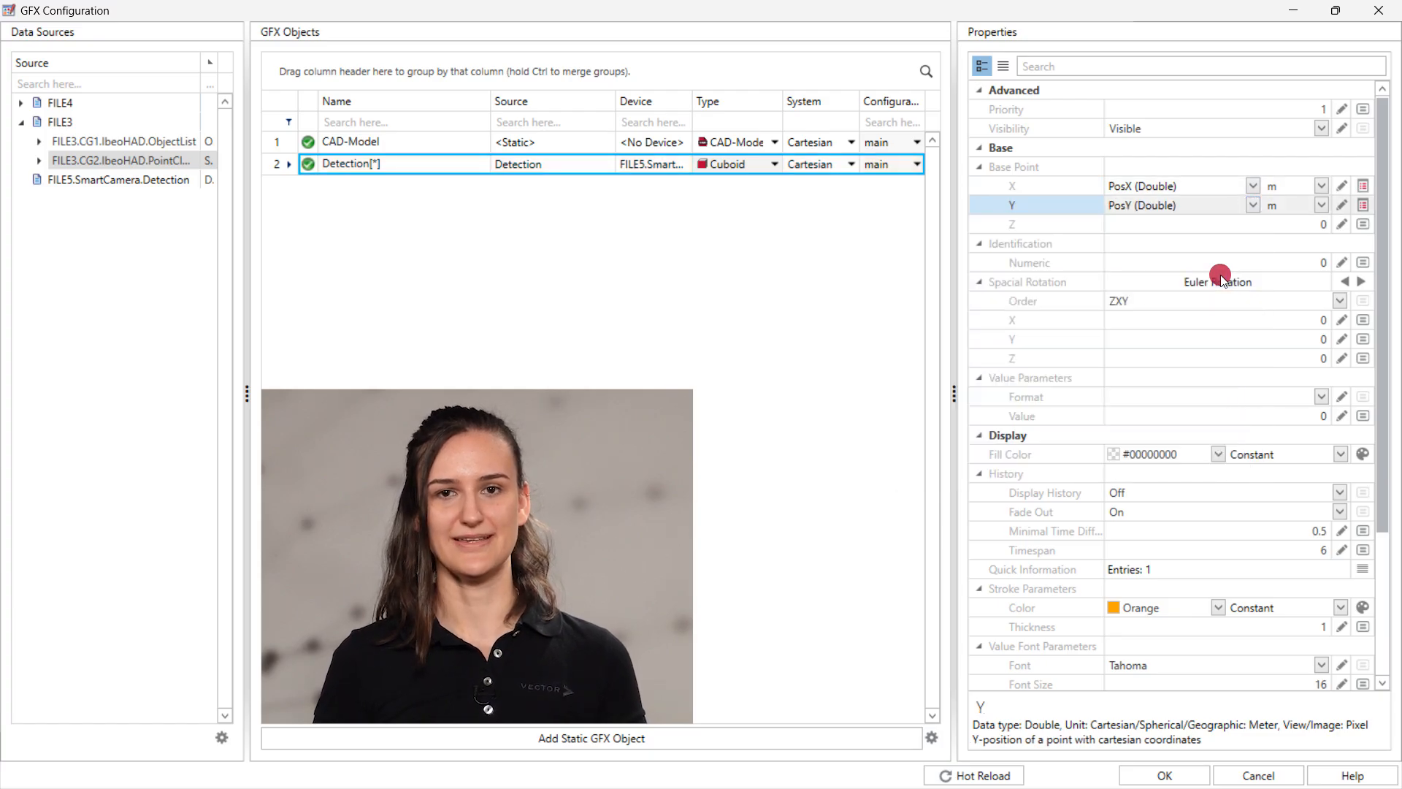
Step: Set the Detection[*] object's fill color to a semi-transparent red with red 255 and alpha 190 (#BEFF0000)
click(1218, 455)
click(1131, 638)
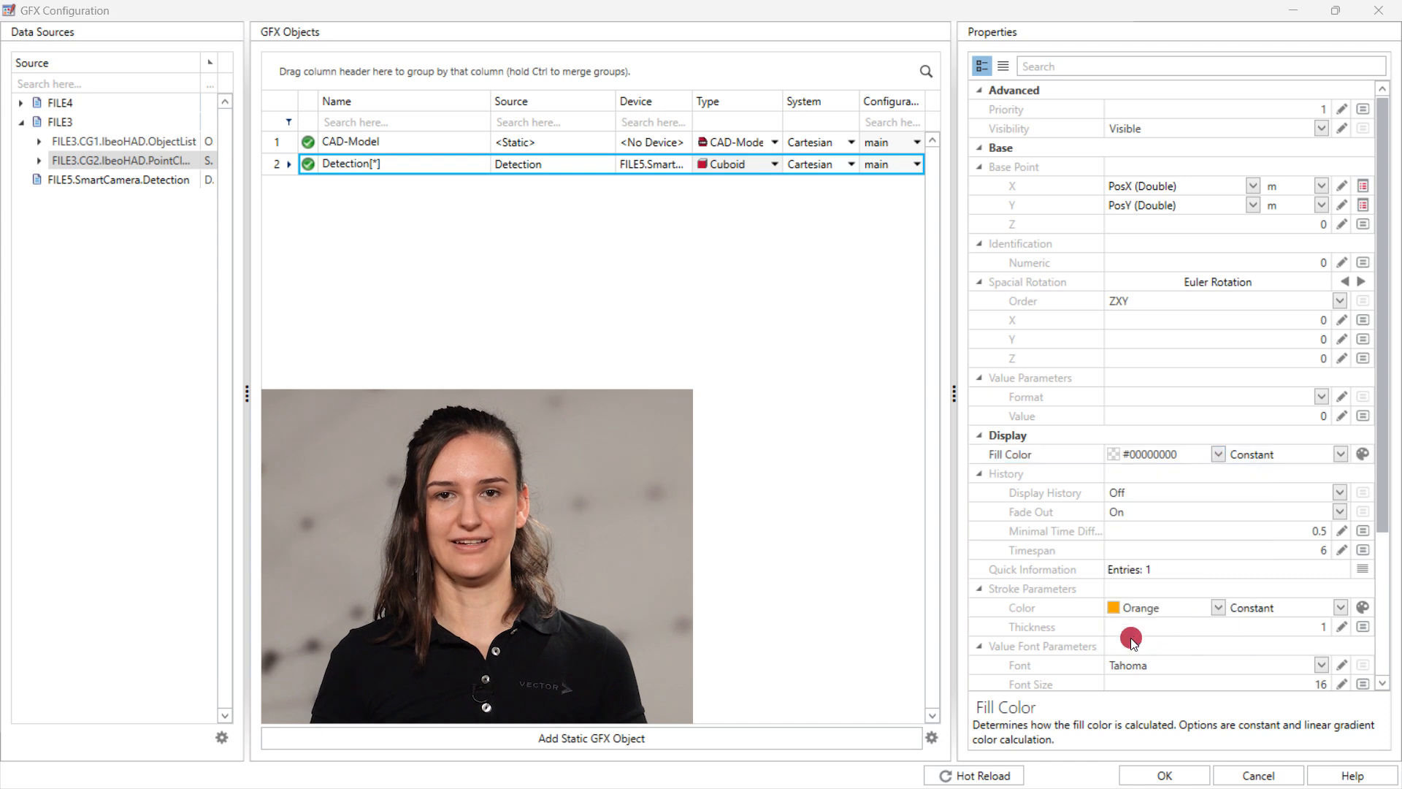
click(802, 319)
text(255)
click(808, 392)
text(190)
click(719, 510)
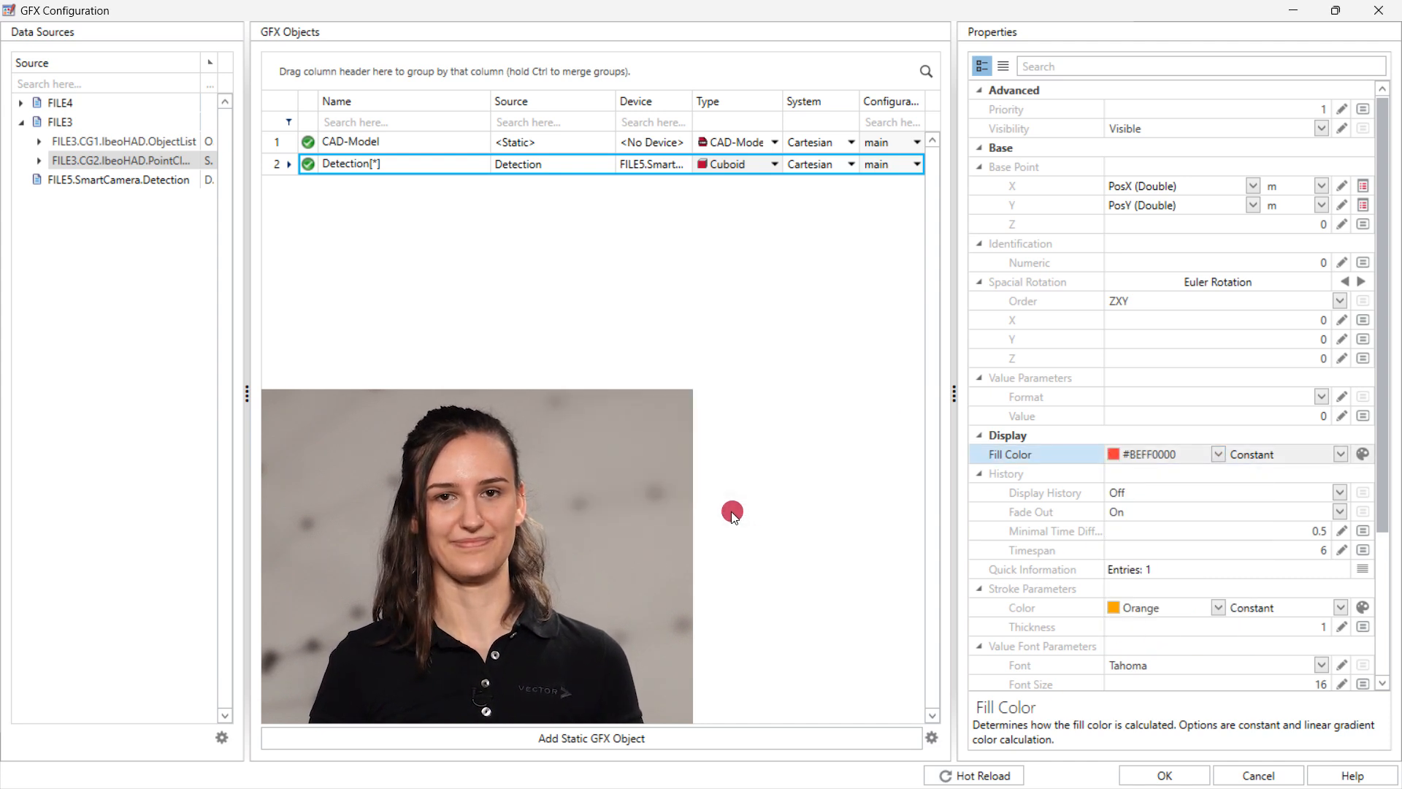
Step: Set the cuboid boundaries of the Detection[*] object, using a depth of 3
scroll(1210, 535, down, 3)
click(1327, 622)
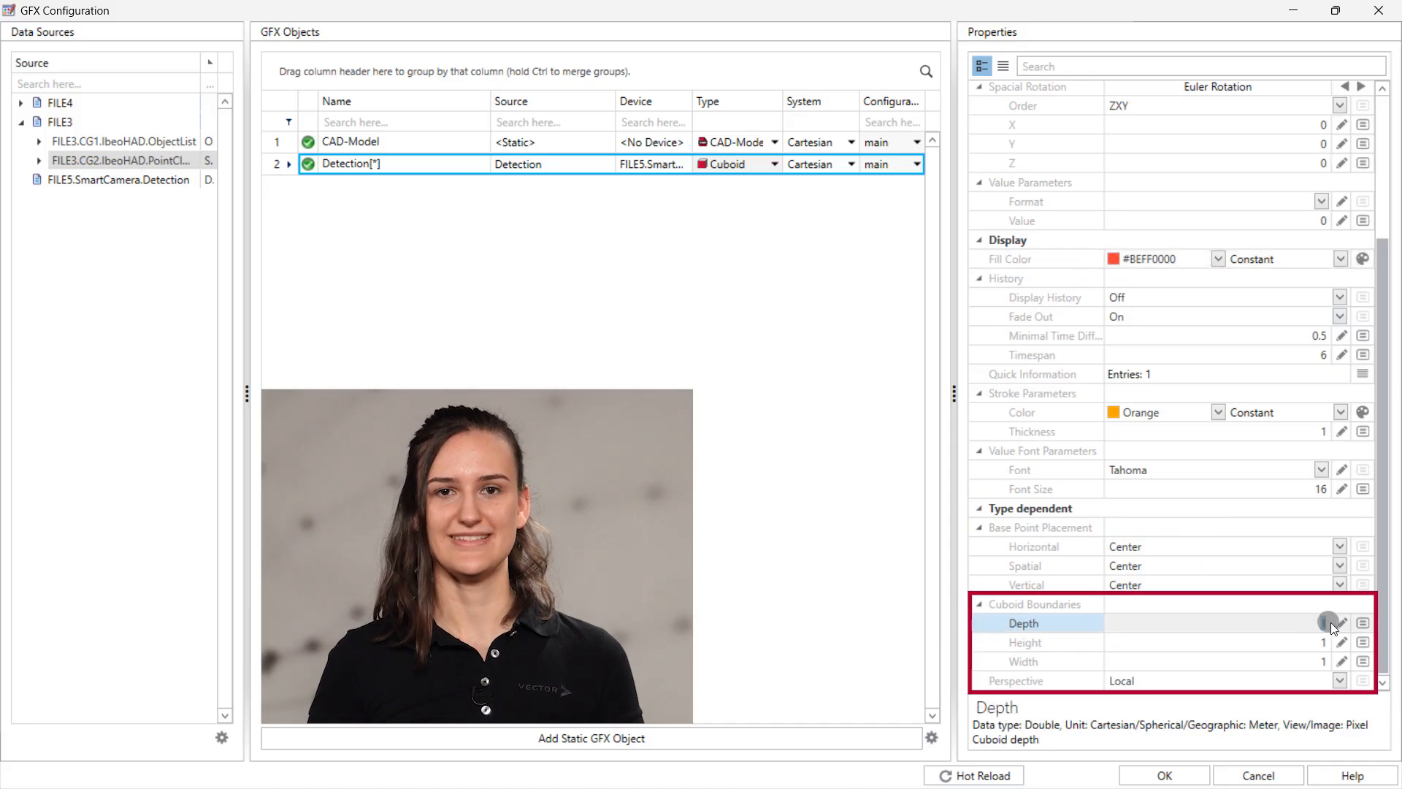
text(3)
click(1315, 640)
text(1.)
click(1314, 660)
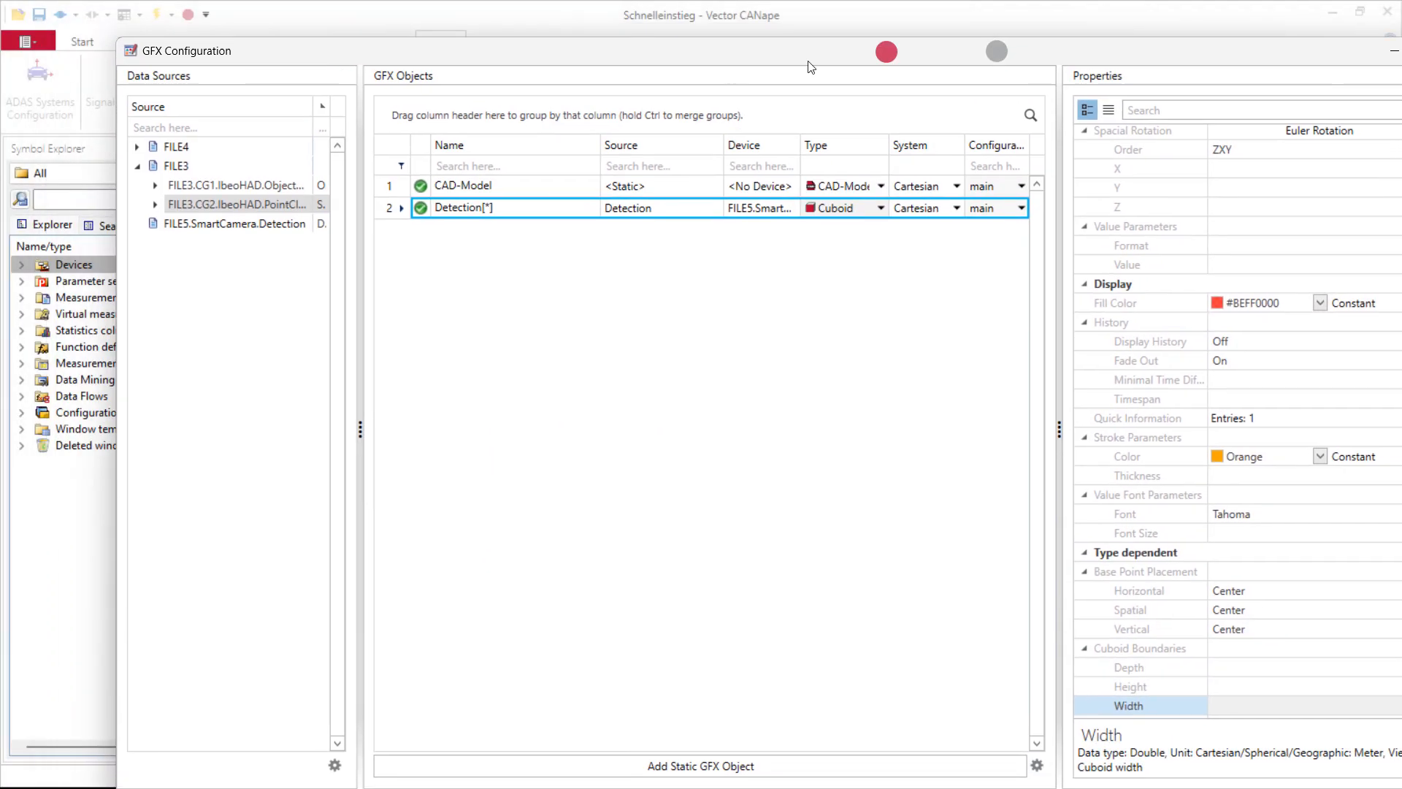
Step: Shrink the GFX Configuration window to uncover the scene, hot reload the objects and accept the configuration
drag(119, 38, 667, 345)
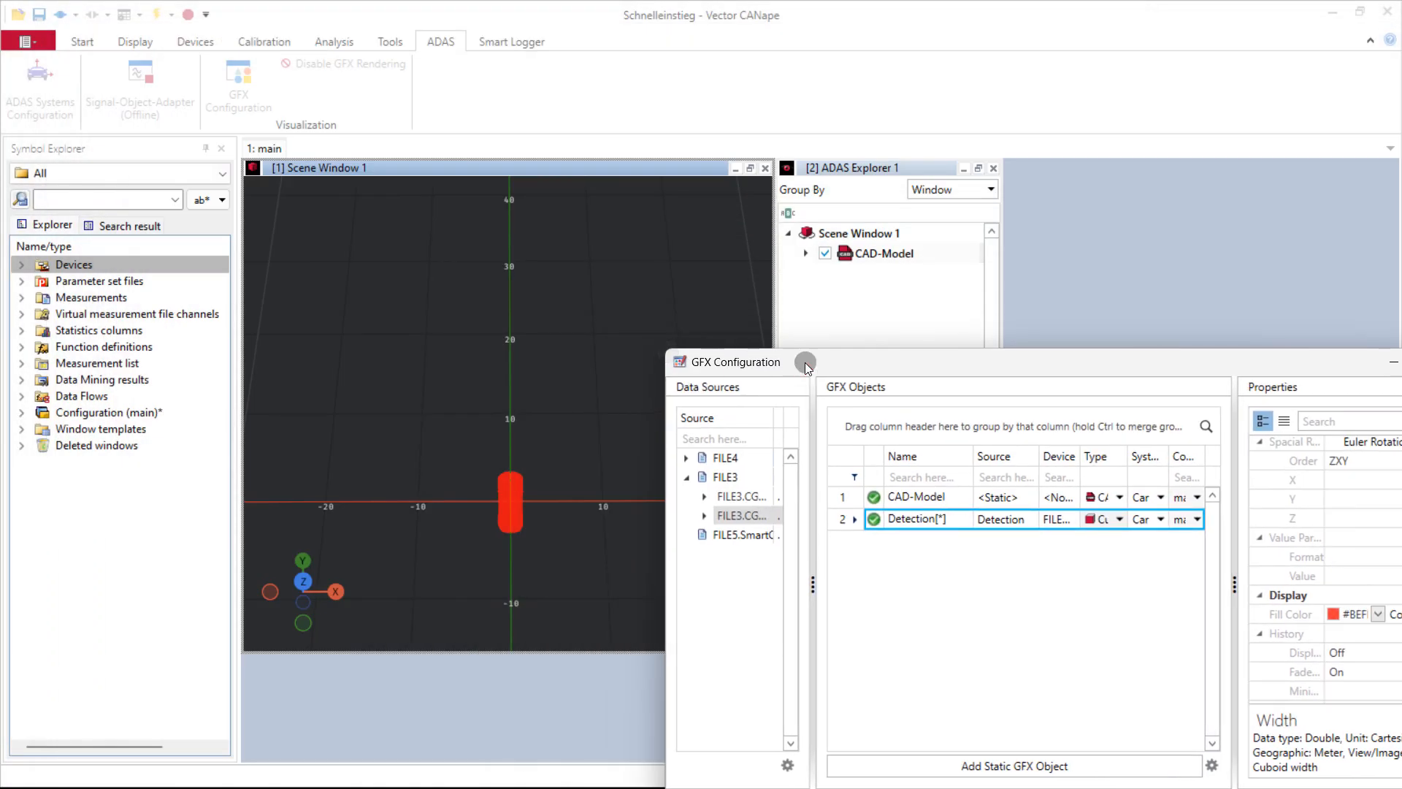
drag(805, 361, 971, 179)
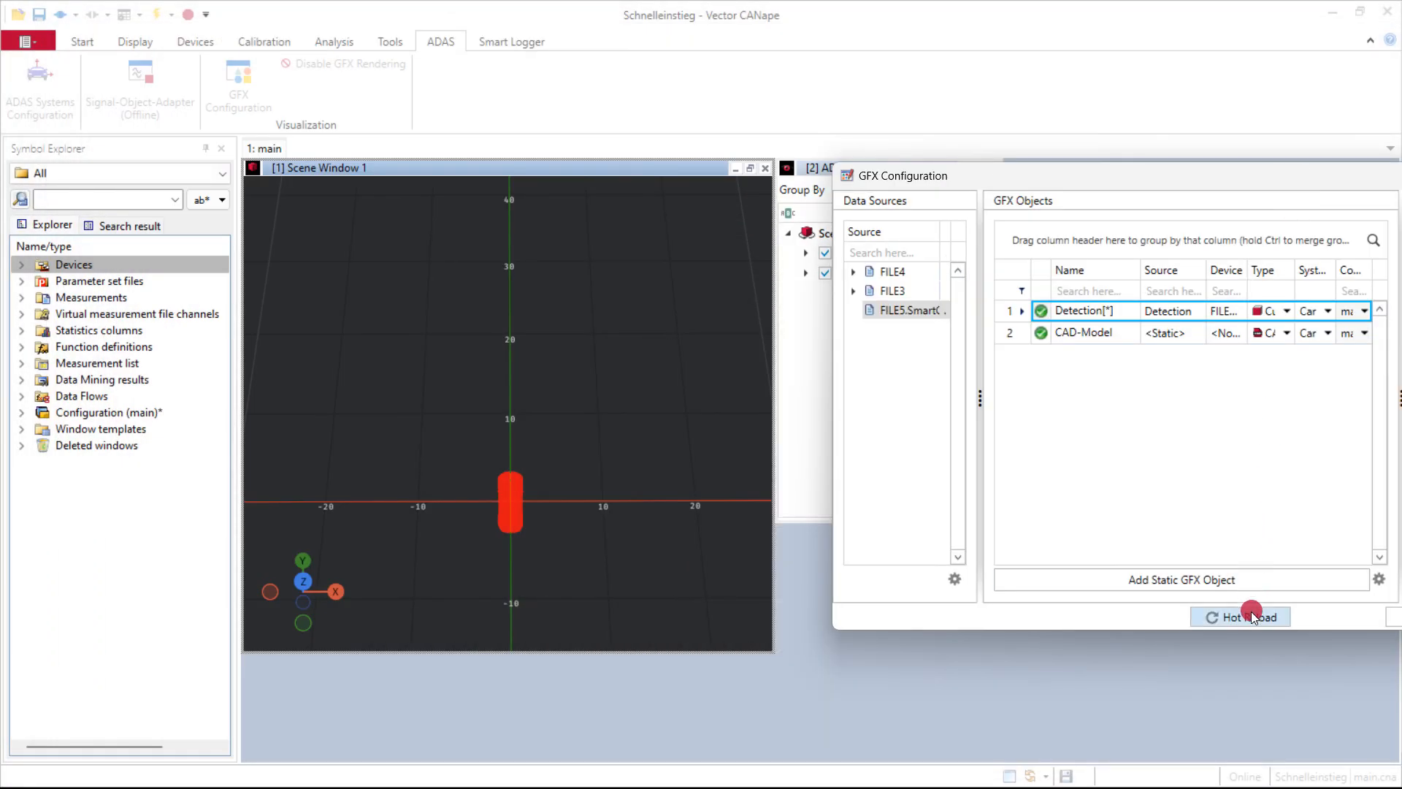
click(1245, 617)
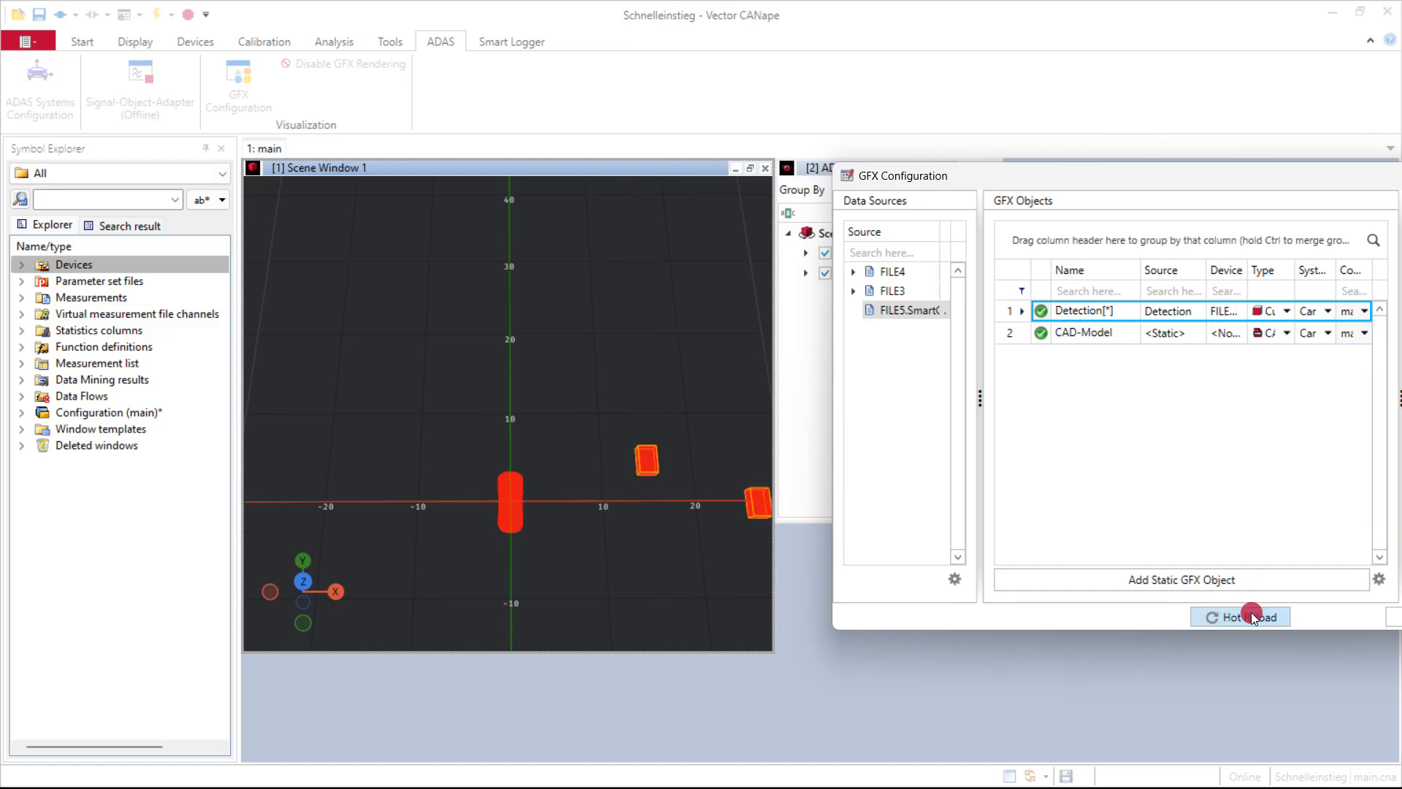
drag(1147, 176, 819, 161)
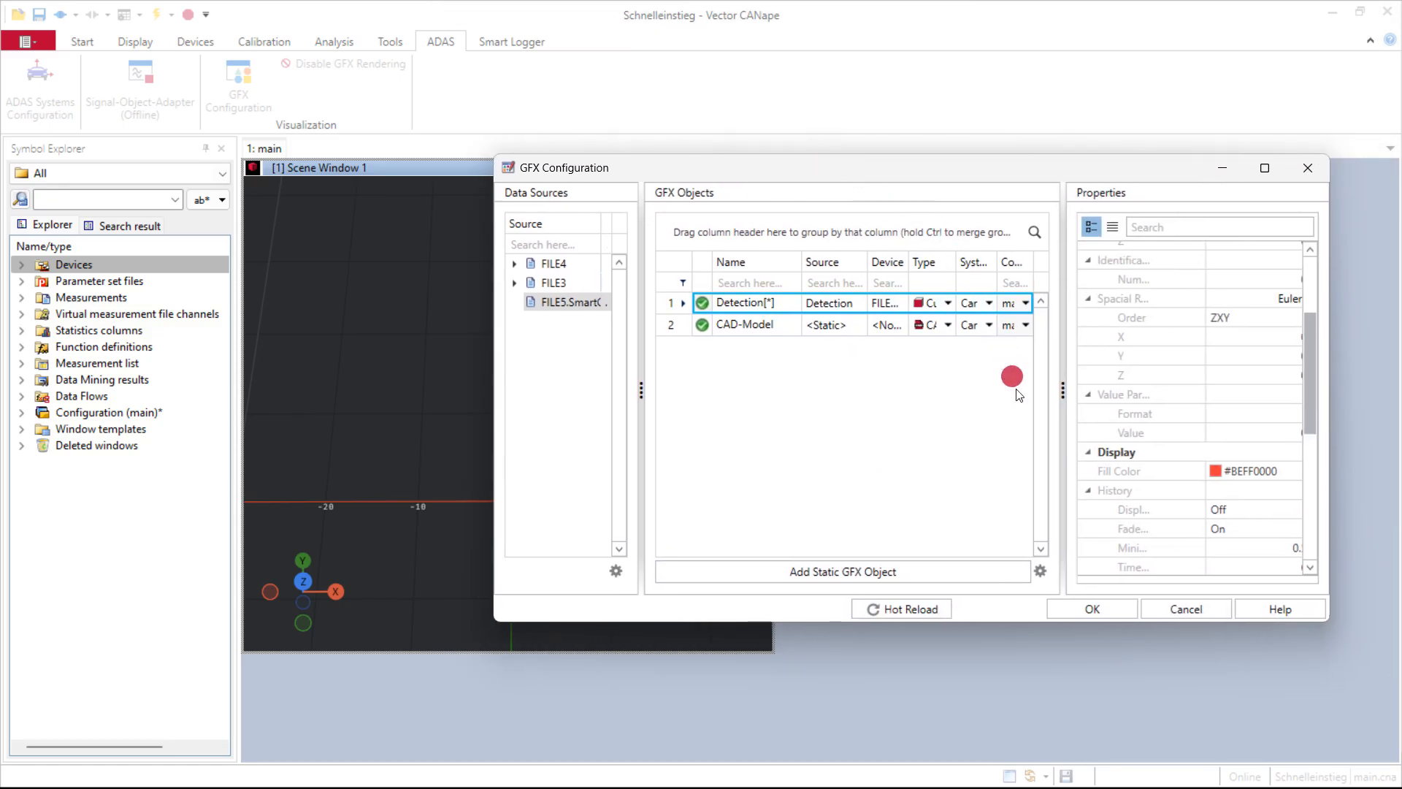
click(1076, 602)
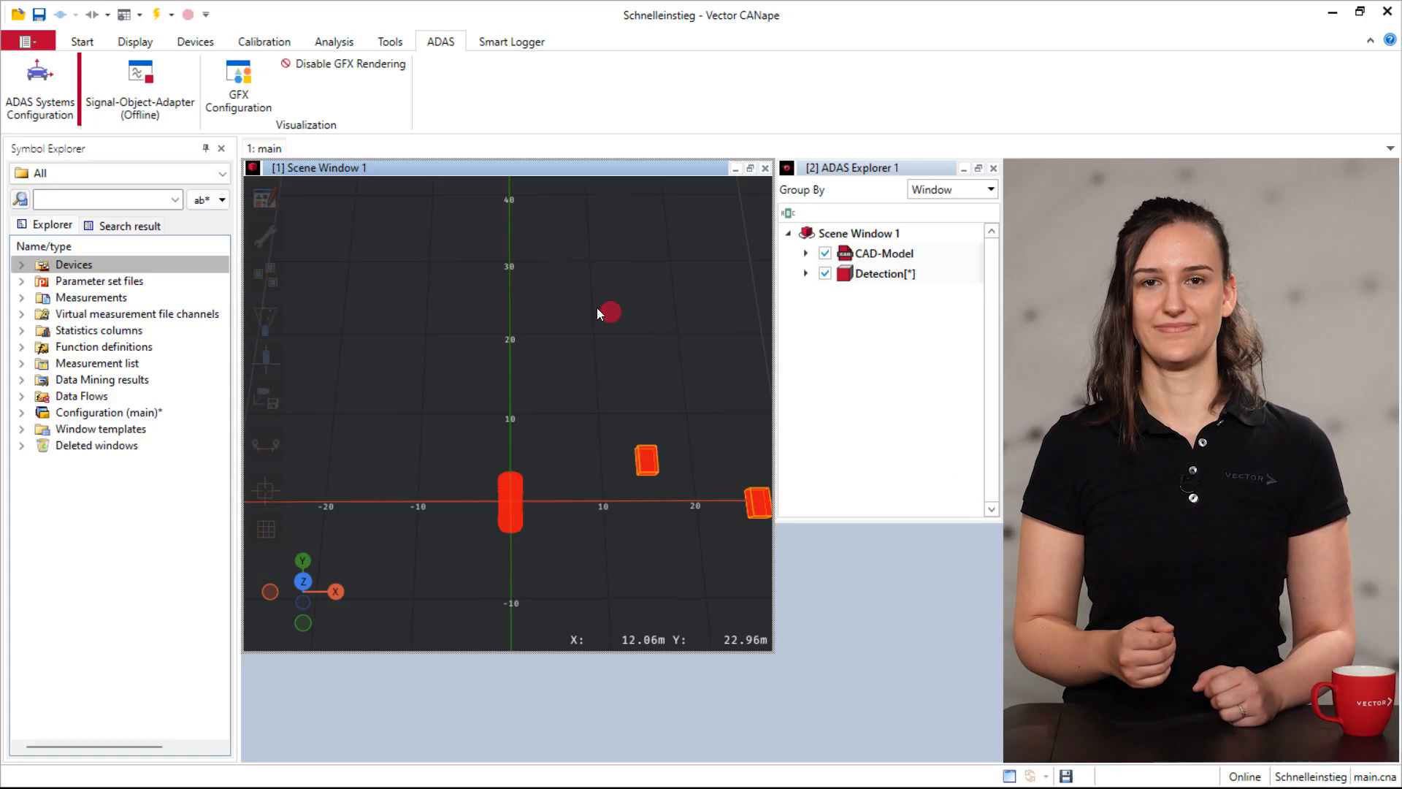
Step: Change the SmartCamera coordinate system to Front - Left - Up (ISO) in the ADAS system configuration
click(27, 106)
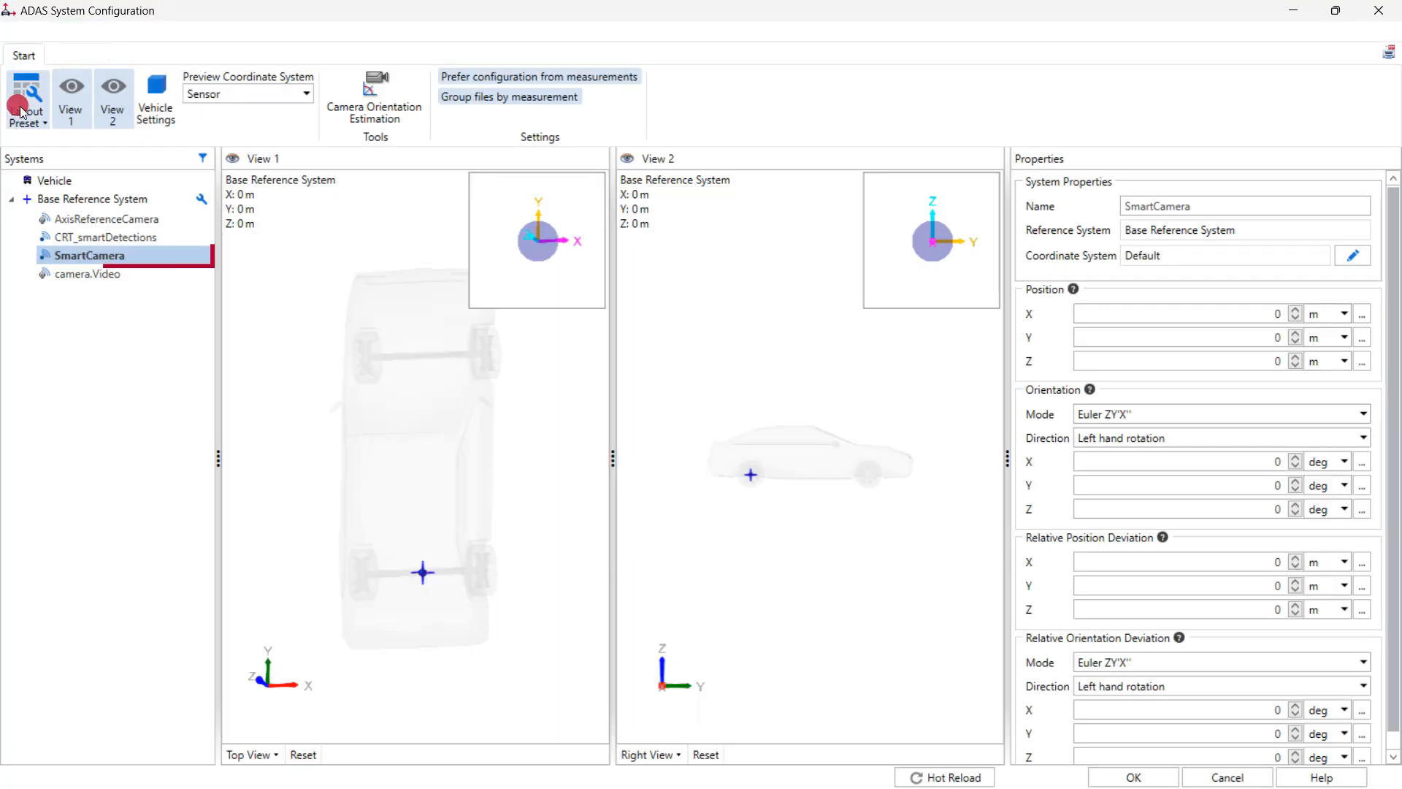
click(126, 248)
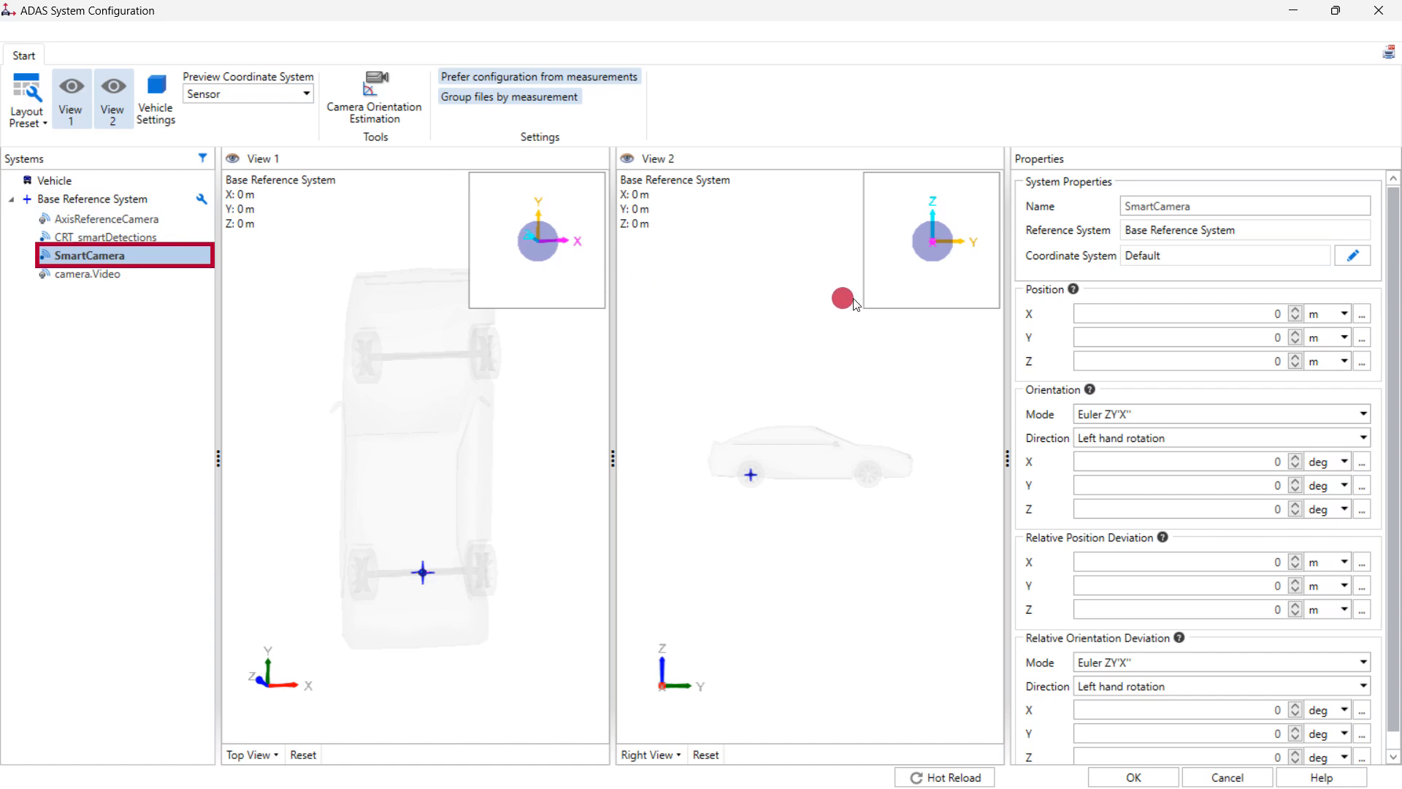
click(1352, 258)
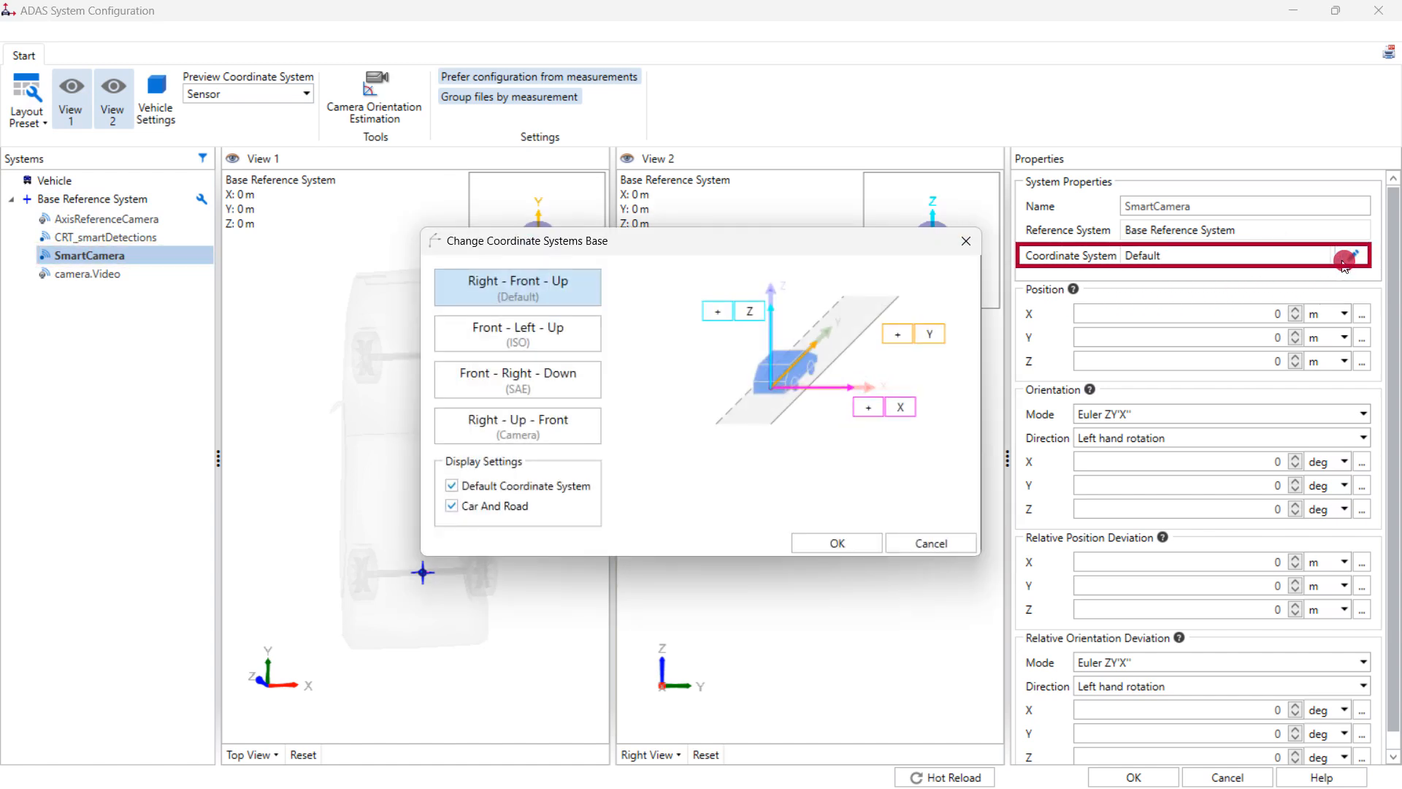
click(584, 327)
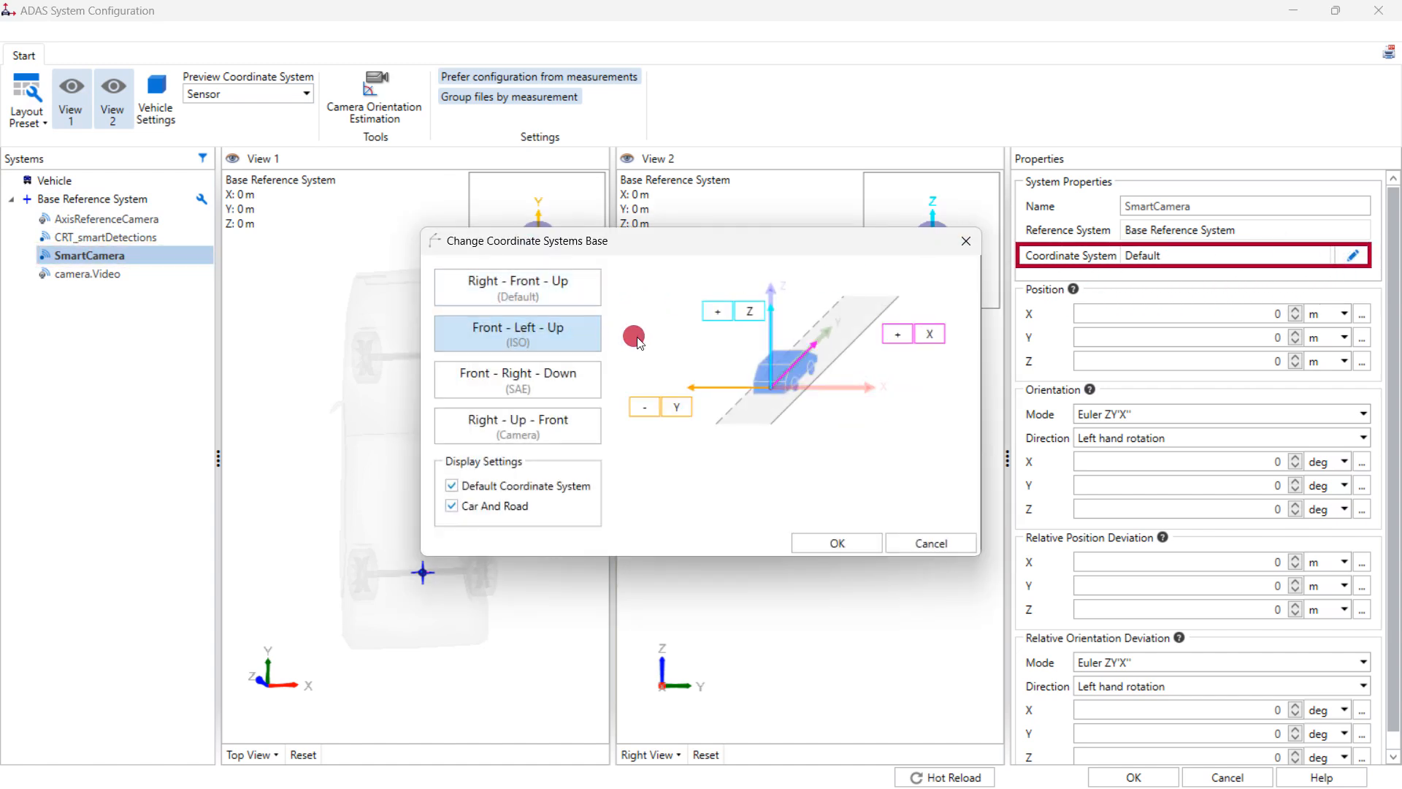
click(816, 543)
Step: Shrink the ADAS System Configuration window beside the scene, hot reload the coordinate change and accept it
drag(699, 16, 745, 54)
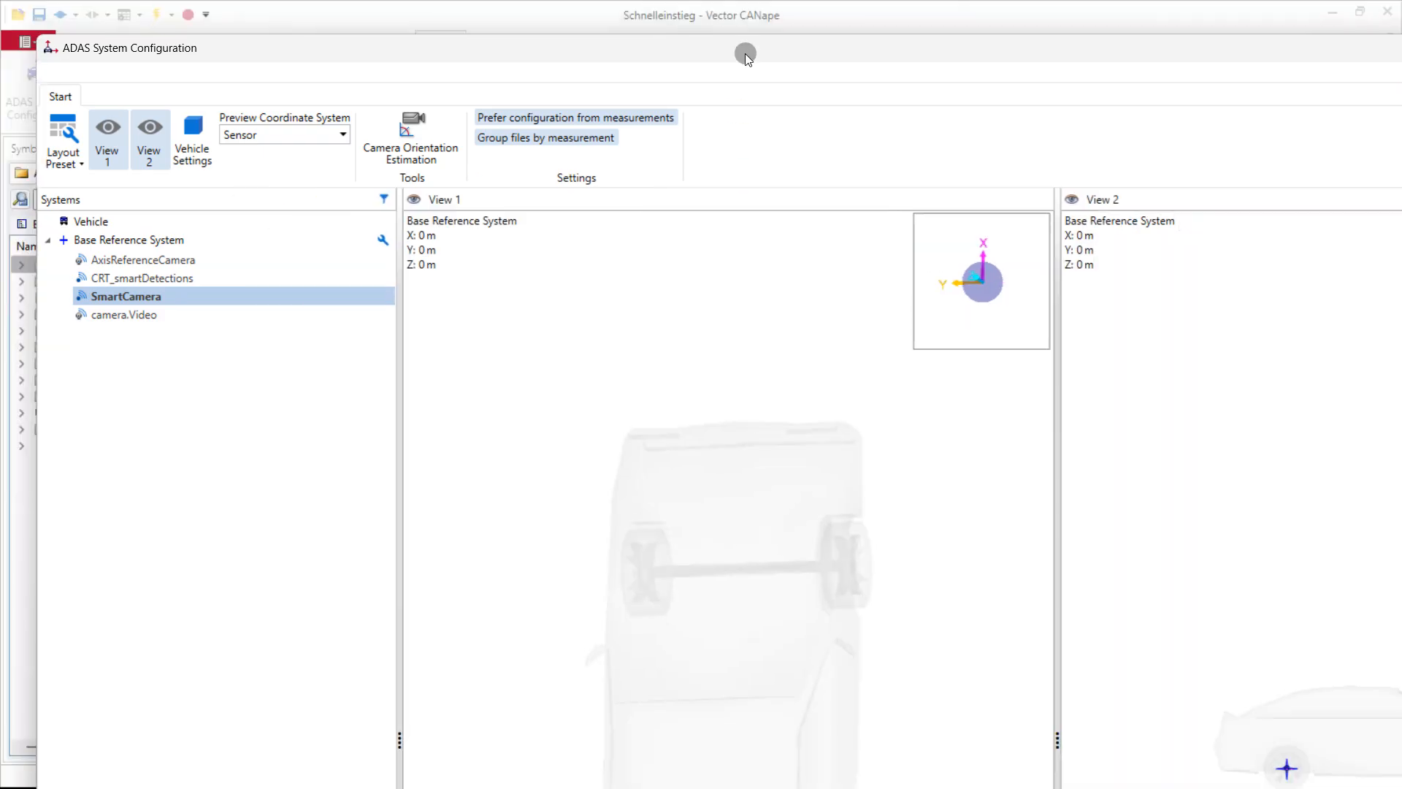
drag(40, 38, 771, 133)
drag(968, 146, 1021, 149)
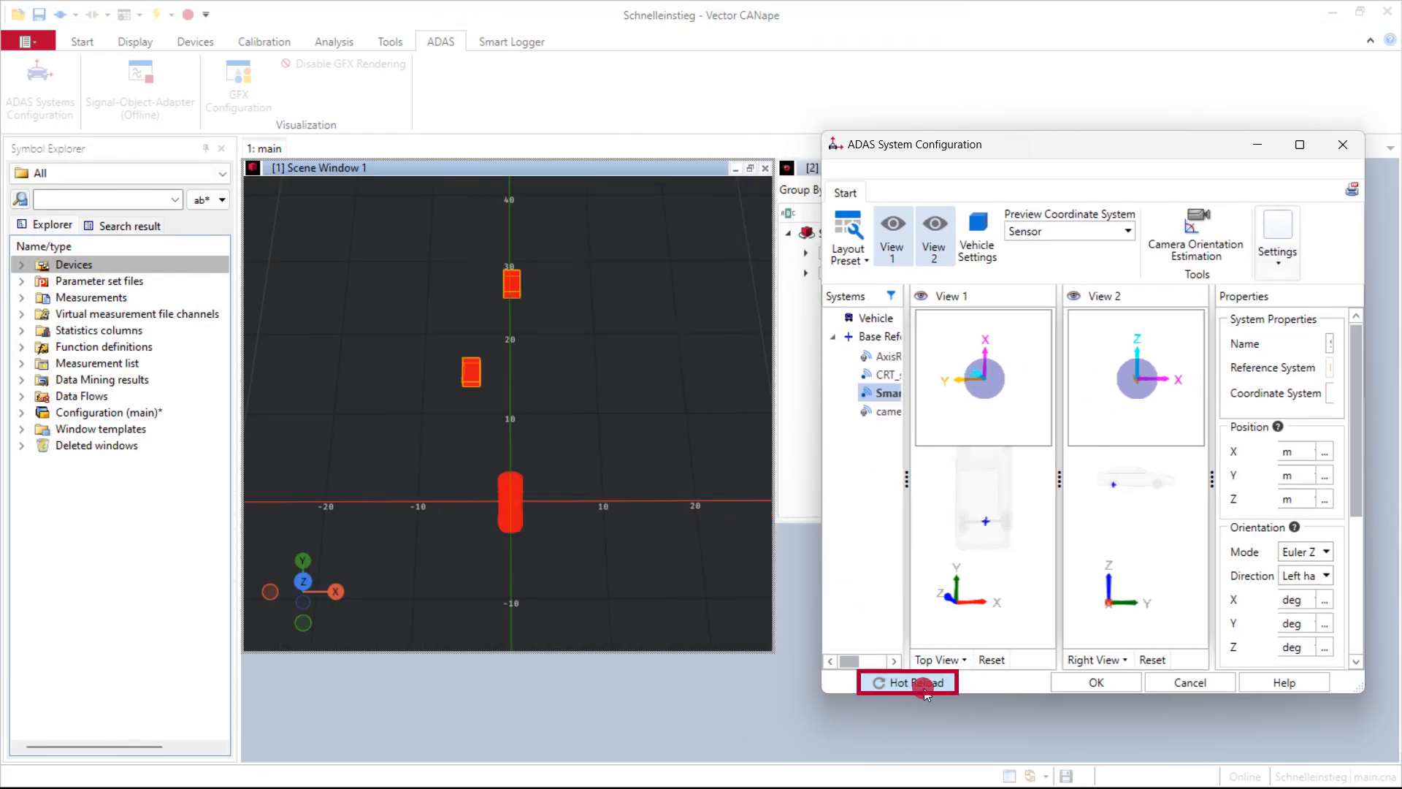
click(1131, 686)
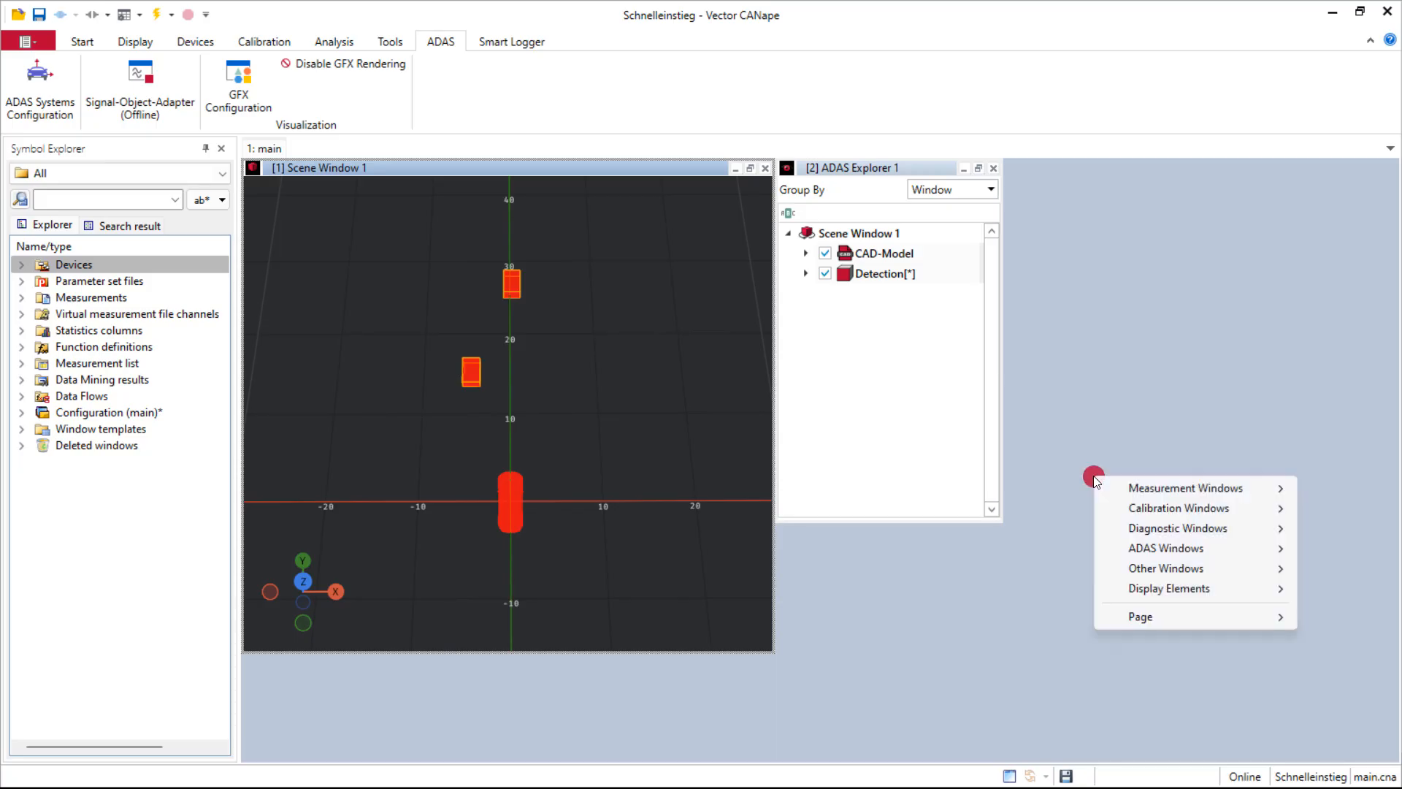
Step: Add a second scene window, place it beside the ADAS Explorer and enlarge it to fill the free area
mouse_move(1273, 550)
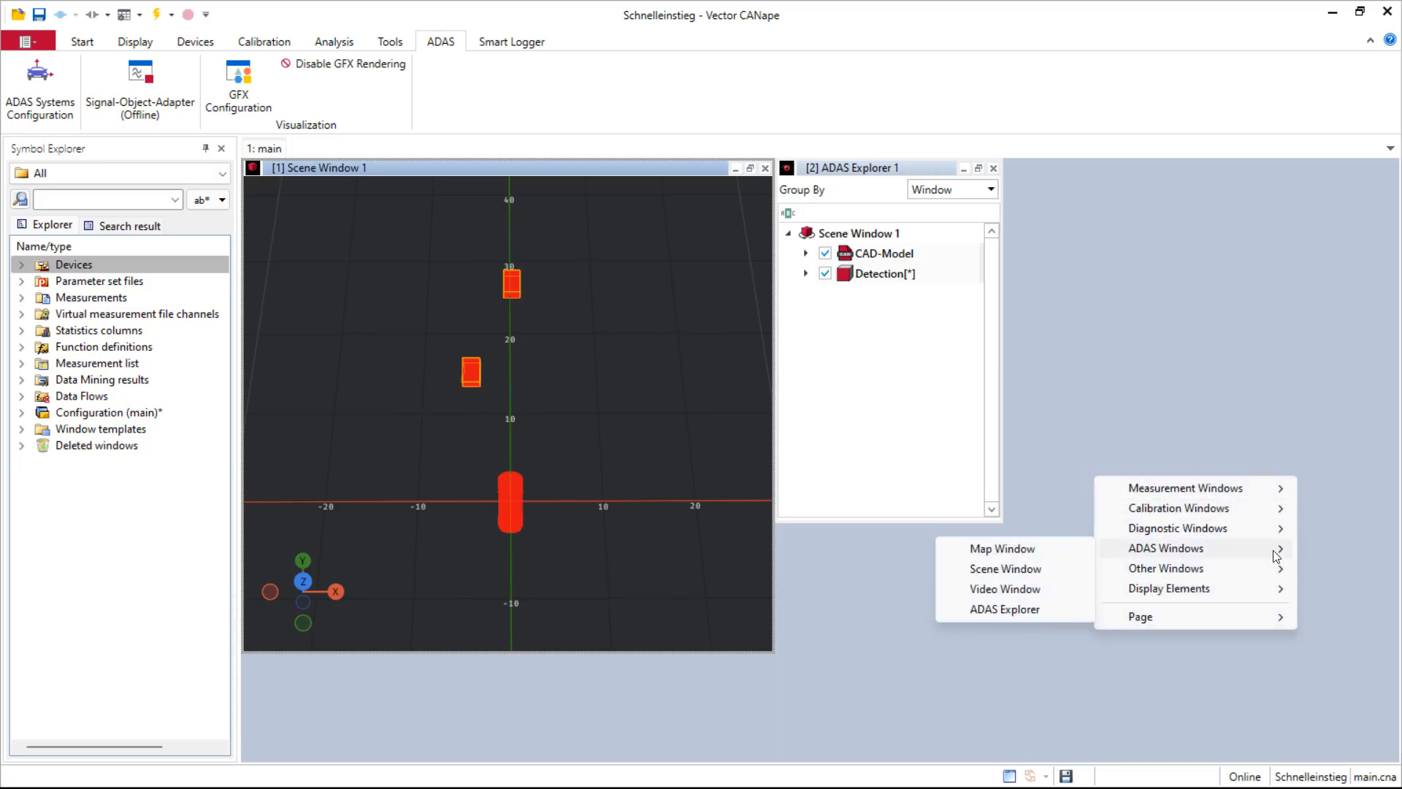
click(1041, 564)
drag(504, 191, 1224, 173)
drag(1298, 377, 1387, 634)
click(1037, 357)
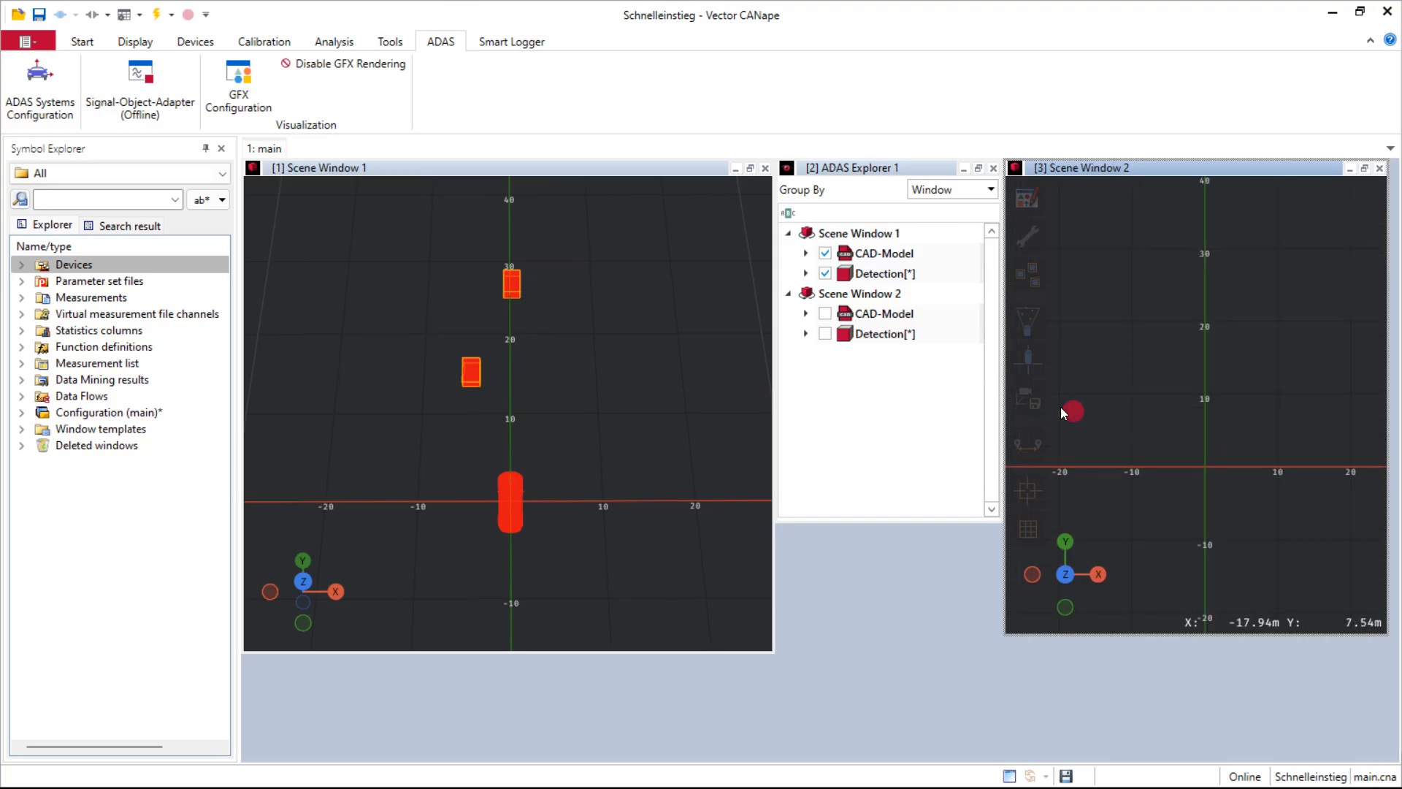
Step: Show the Detection[*] object in Scene Window 2 and hide the CAD-Model in Scene Window 1
click(824, 335)
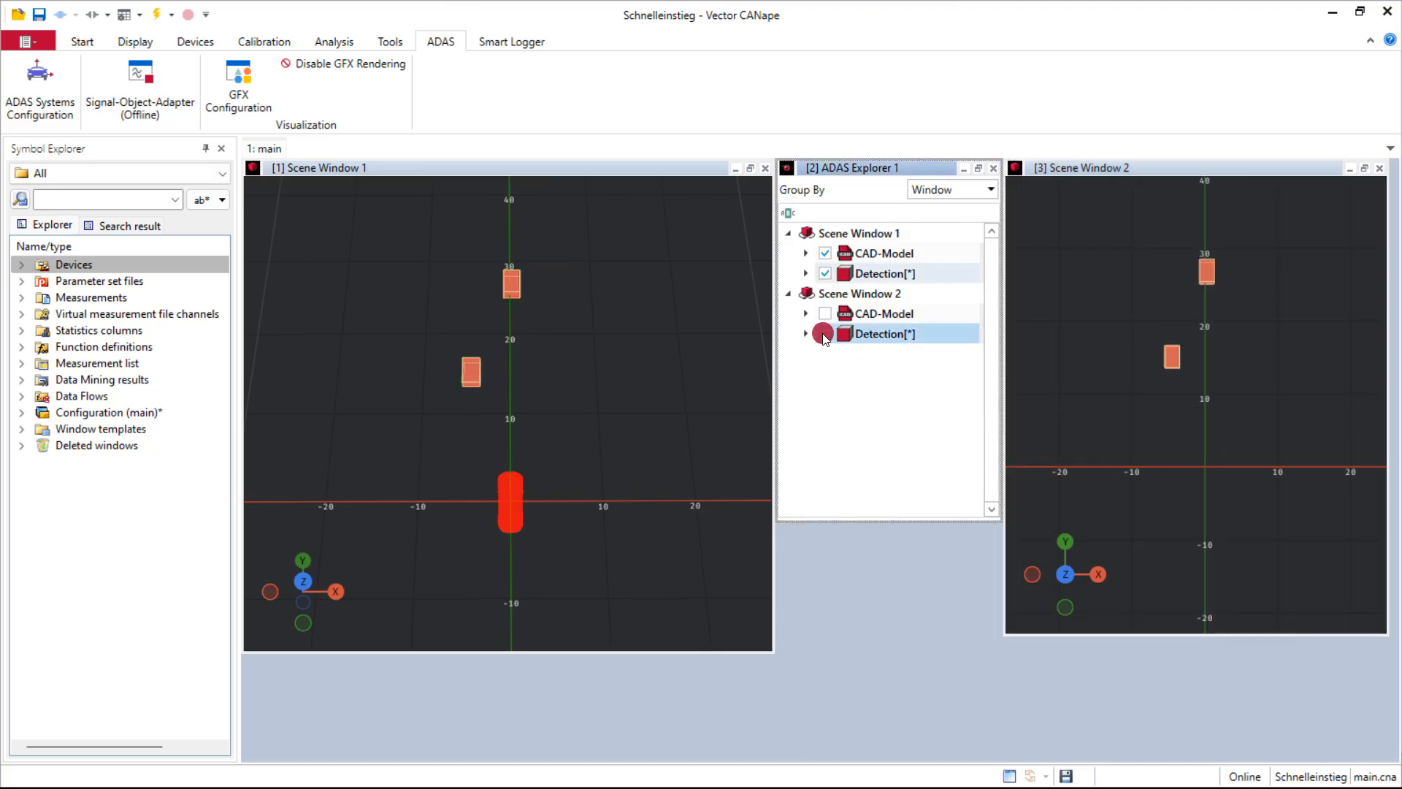
click(829, 311)
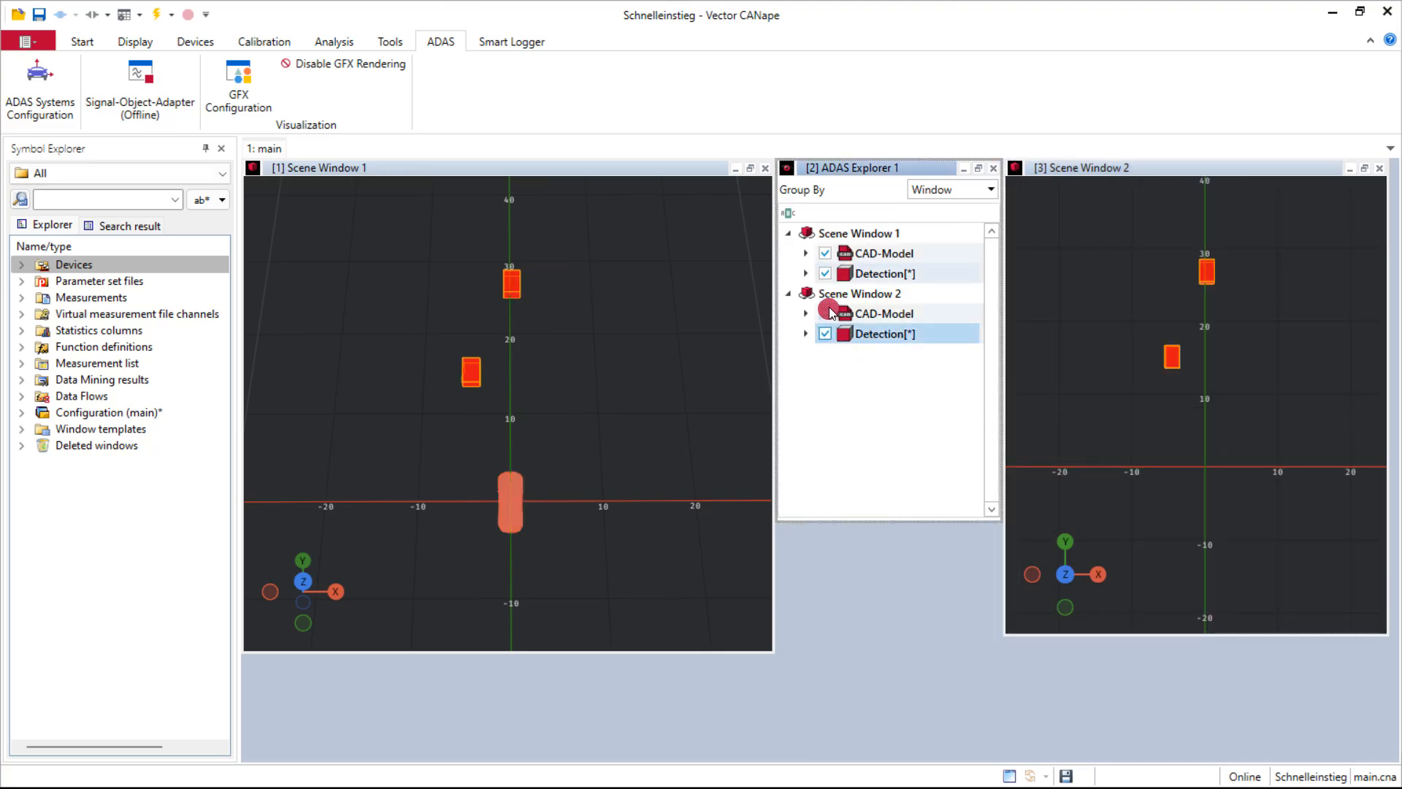
click(825, 254)
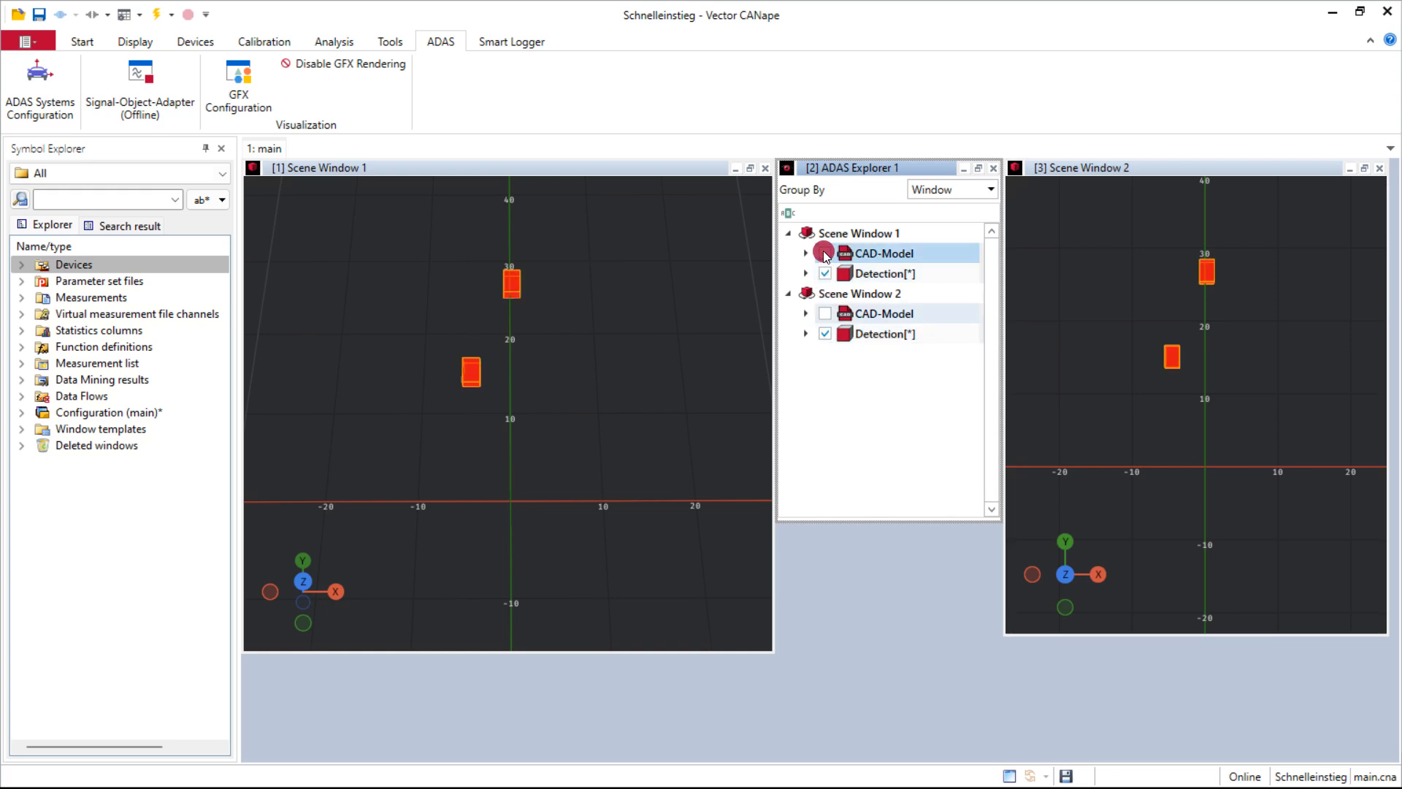